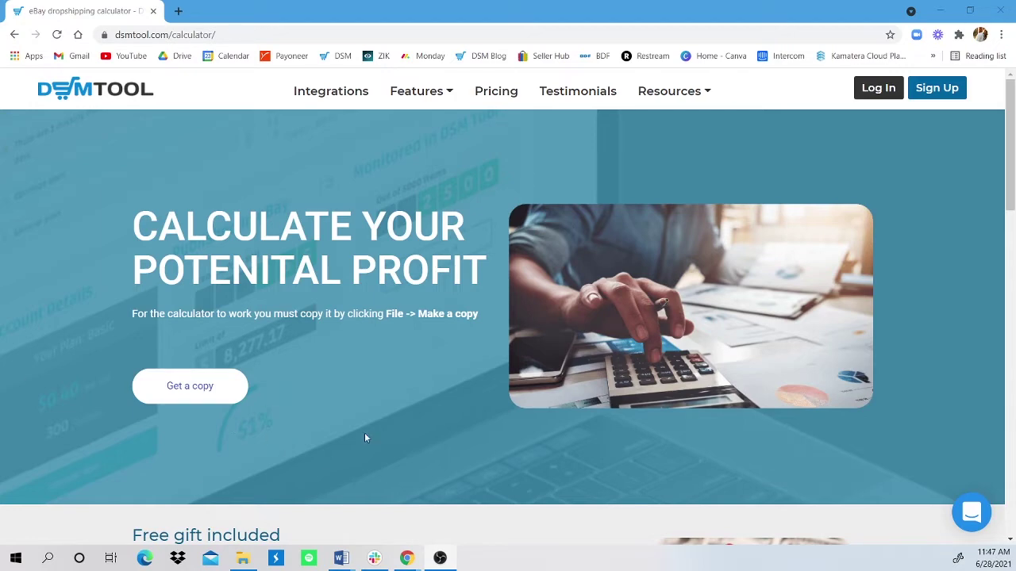
Open the DSM Tool calculator spreadsheet via 'Get a copy' and dismiss the signed-in account notice
{"action": "scroll", "coordinate": [459, 356], "scroll_direction": "down", "scroll_amount": 3}
{"action": "scroll", "coordinate": [555, 355], "scroll_direction": "down", "scroll_amount": 2}
{"action": "scroll", "coordinate": [641, 352], "scroll_direction": "down", "scroll_amount": 2}
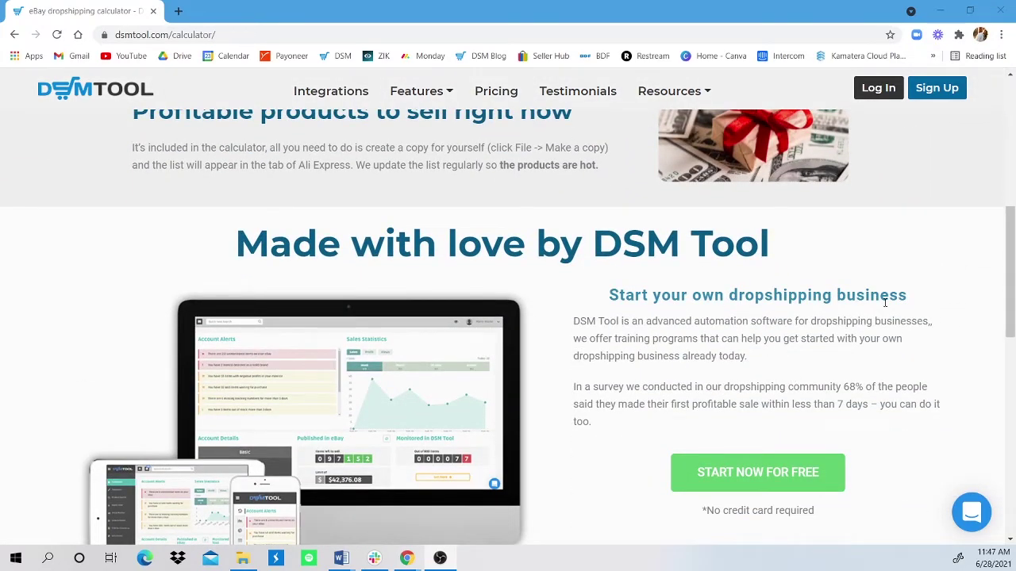
{"action": "scroll", "coordinate": [889, 312], "scroll_direction": "down", "scroll_amount": 2}
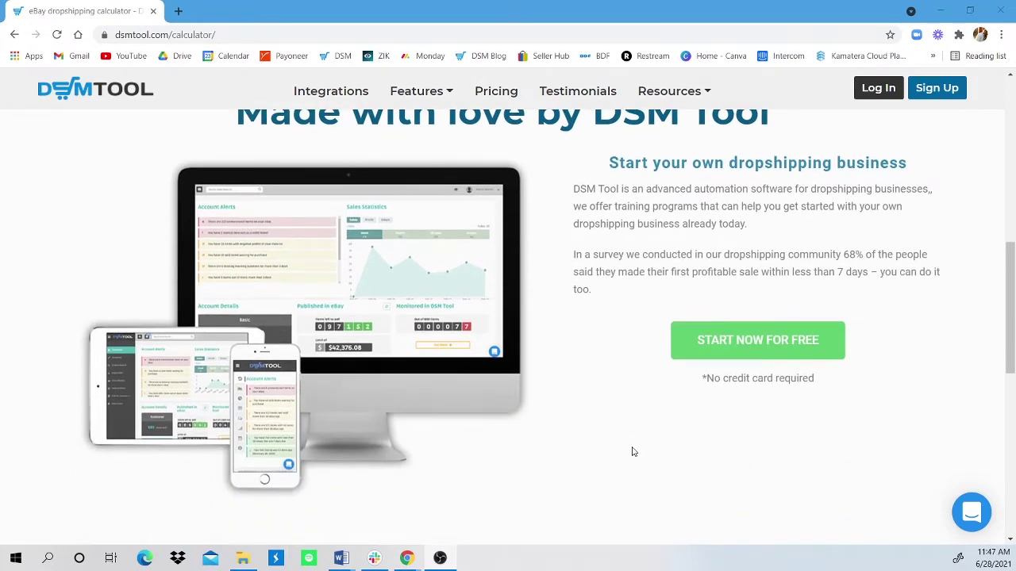
{"action": "scroll", "coordinate": [607, 423], "scroll_direction": "down", "scroll_amount": 3}
{"action": "scroll", "coordinate": [534, 348], "scroll_direction": "down", "scroll_amount": 2}
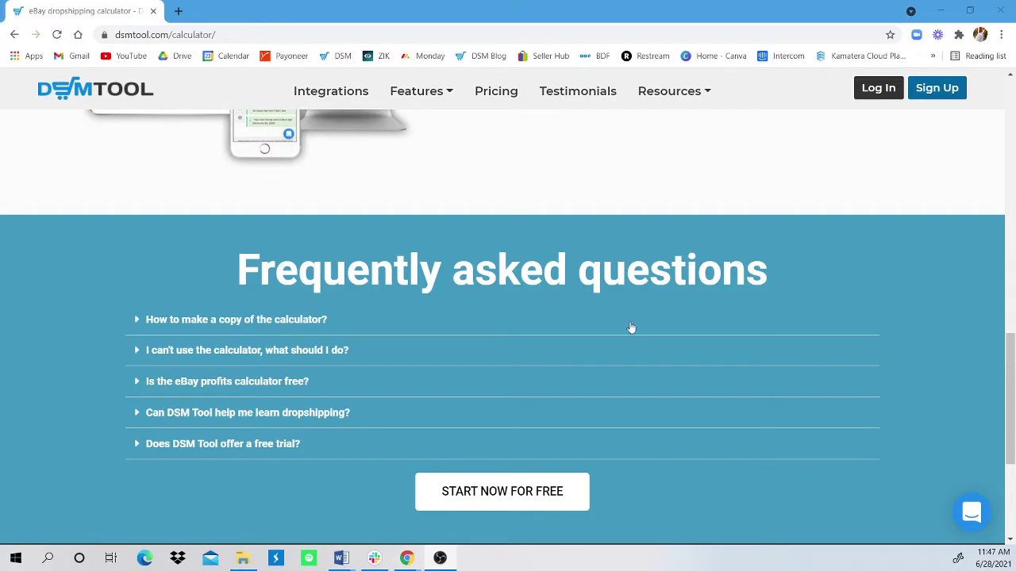
{"action": "scroll", "coordinate": [627, 330], "scroll_direction": "up", "scroll_amount": 7}
{"action": "scroll", "coordinate": [616, 331], "scroll_direction": "up", "scroll_amount": 6}
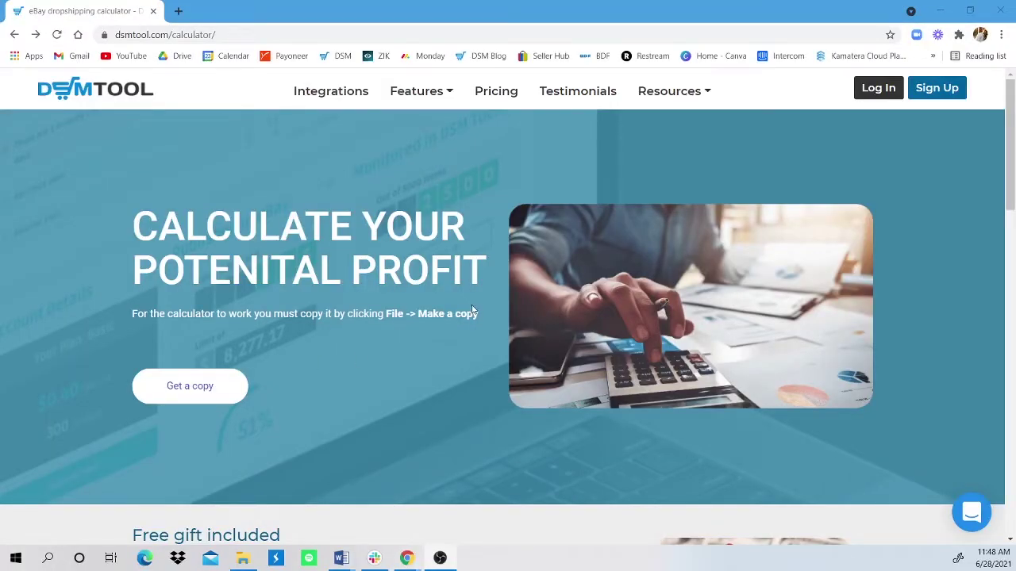
{"action": "left_click", "coordinate": [188, 387]}
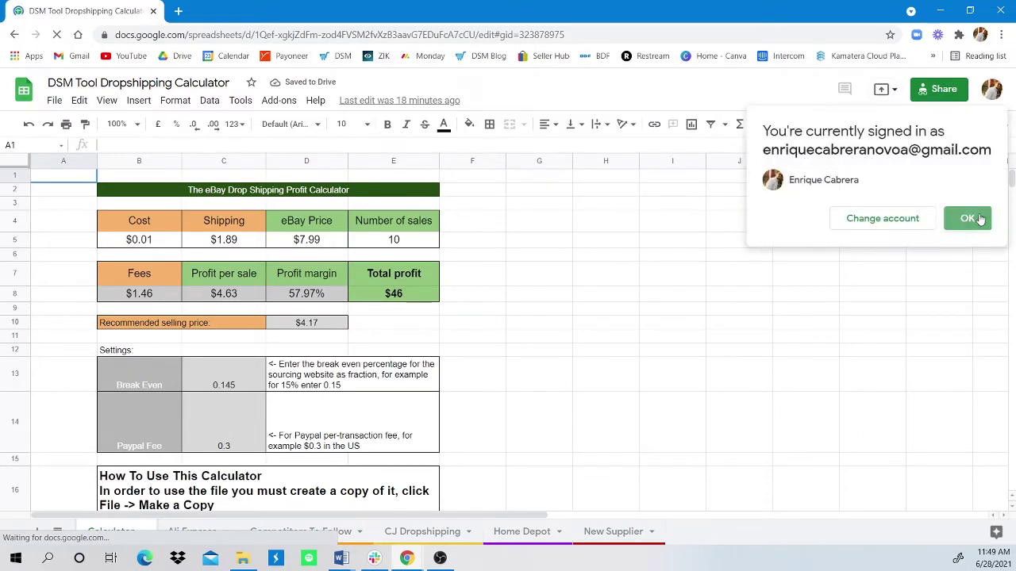
{"action": "left_click", "coordinate": [968, 219]}
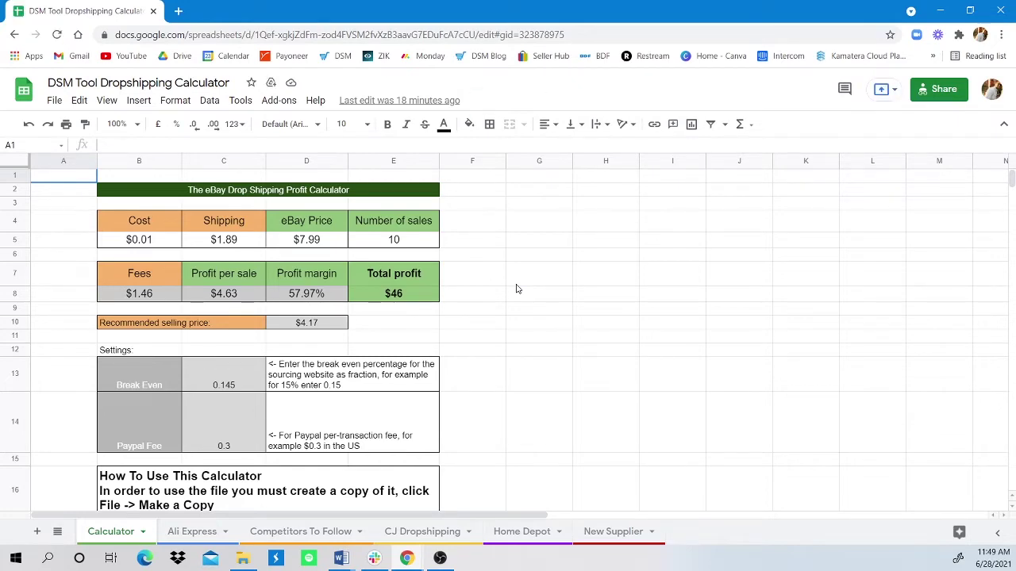
{"action": "scroll", "coordinate": [577, 307], "scroll_direction": "down", "scroll_amount": 3}
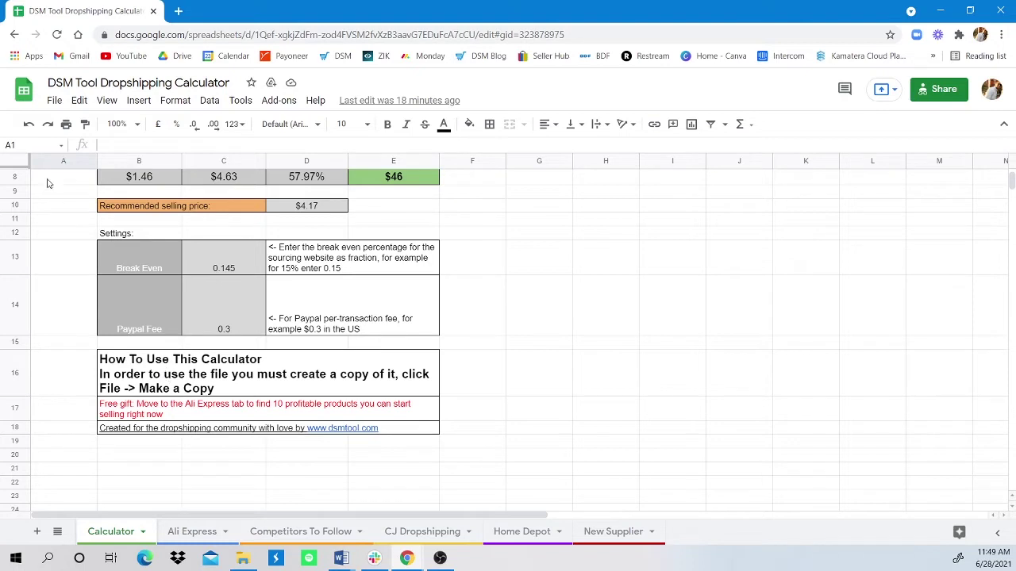
Use File > Make a copy to save the calculator as 'Calculator for FREE'
{"action": "left_click", "coordinate": [55, 107]}
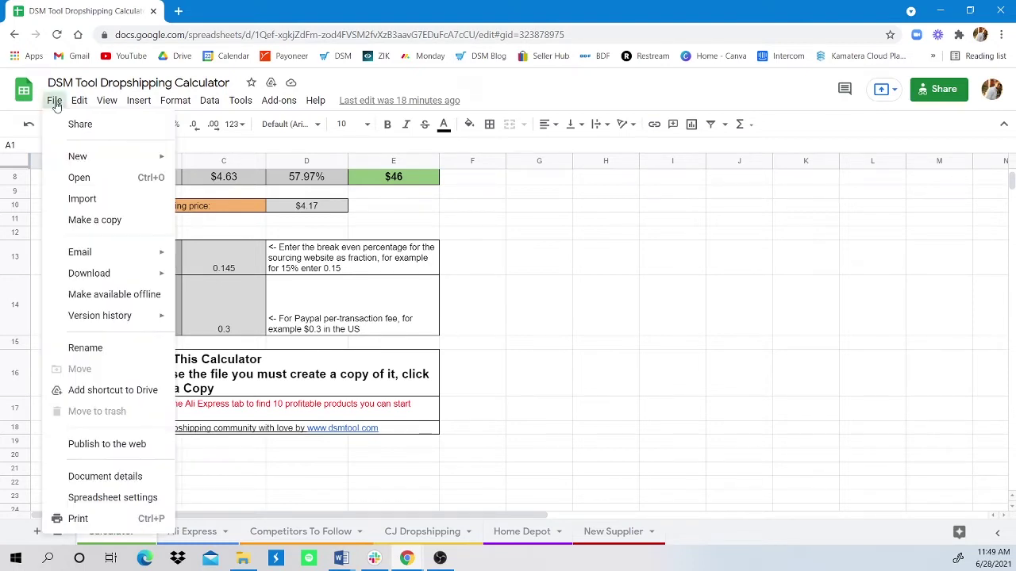
{"action": "left_click", "coordinate": [102, 222]}
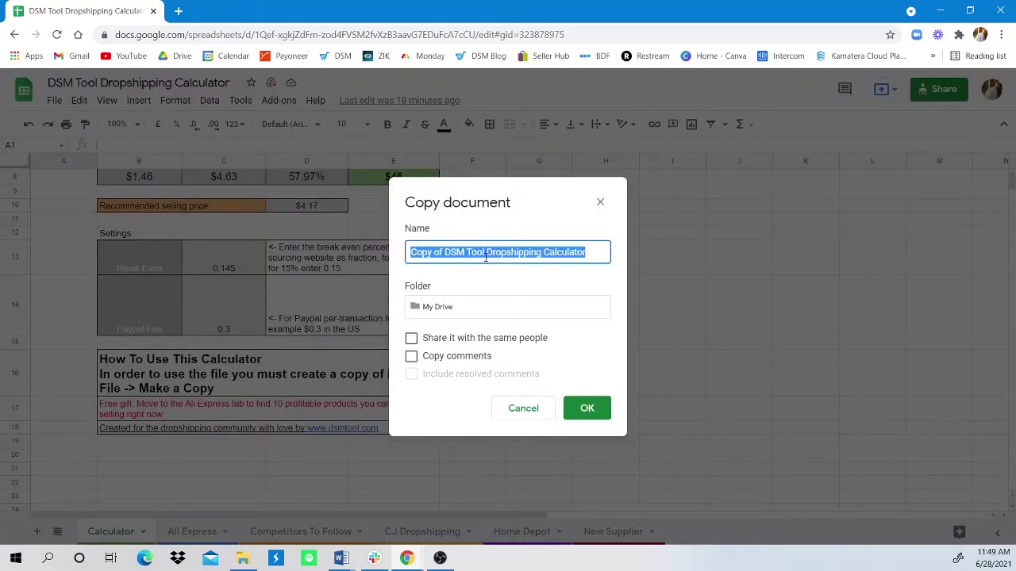
{"action": "type", "text": "C"}
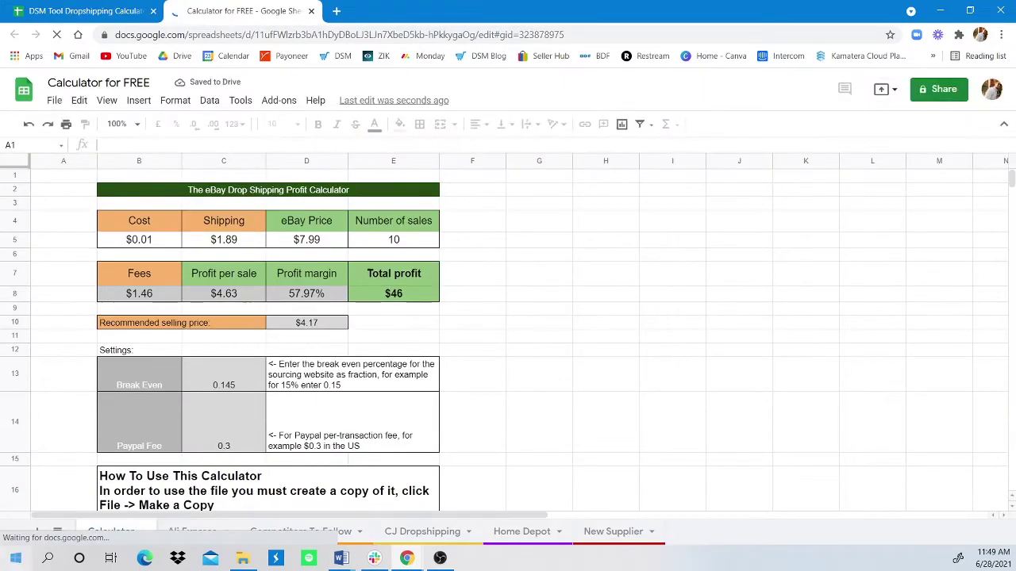
Add the 'Calculator for FREE' sheet to the browser's bookmarks bar and close its tab
{"action": "scroll", "coordinate": [548, 344], "scroll_direction": "up", "scroll_amount": 2}
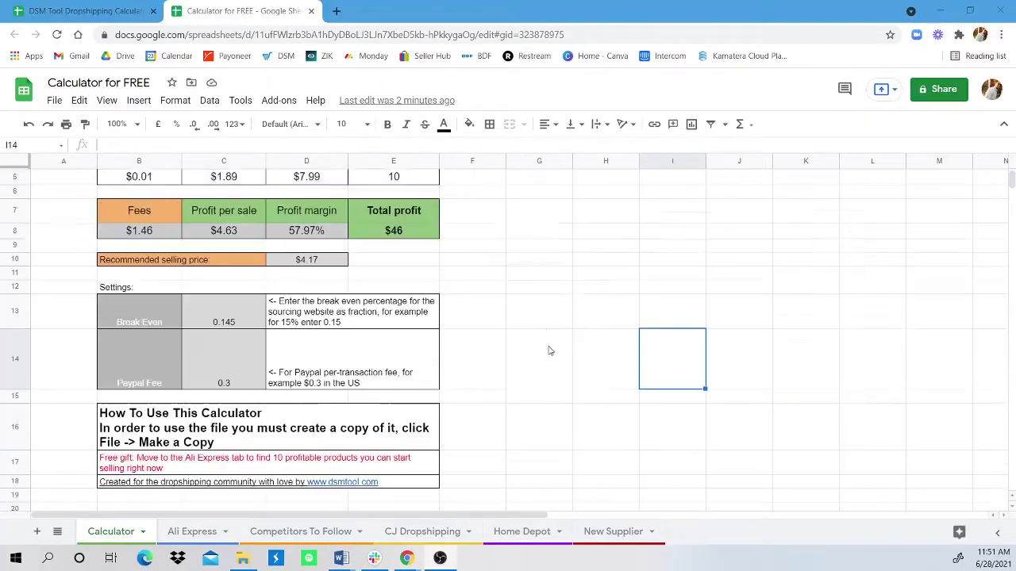
{"action": "scroll", "coordinate": [552, 340], "scroll_direction": "up", "scroll_amount": 2}
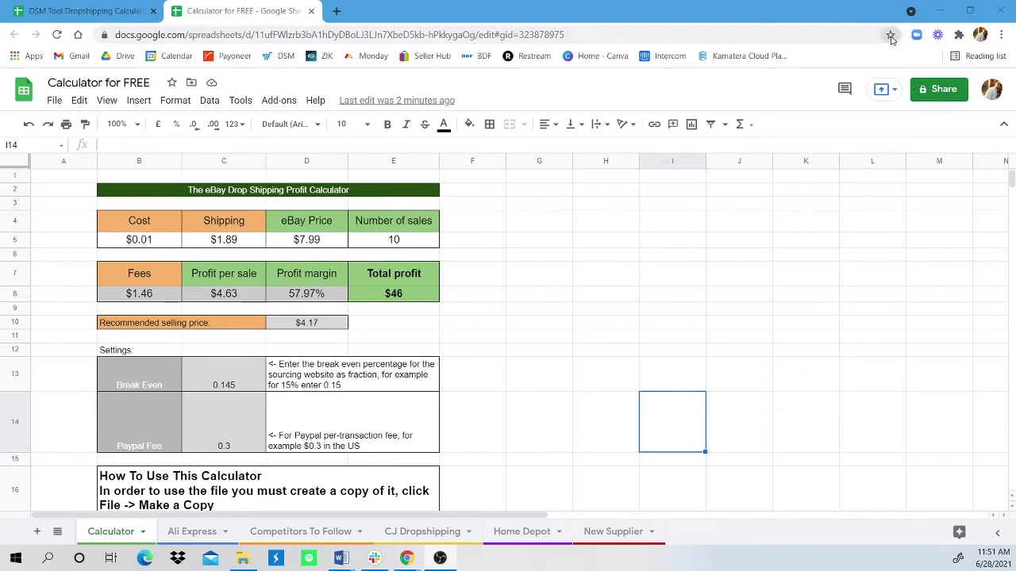
{"action": "left_click", "coordinate": [890, 36]}
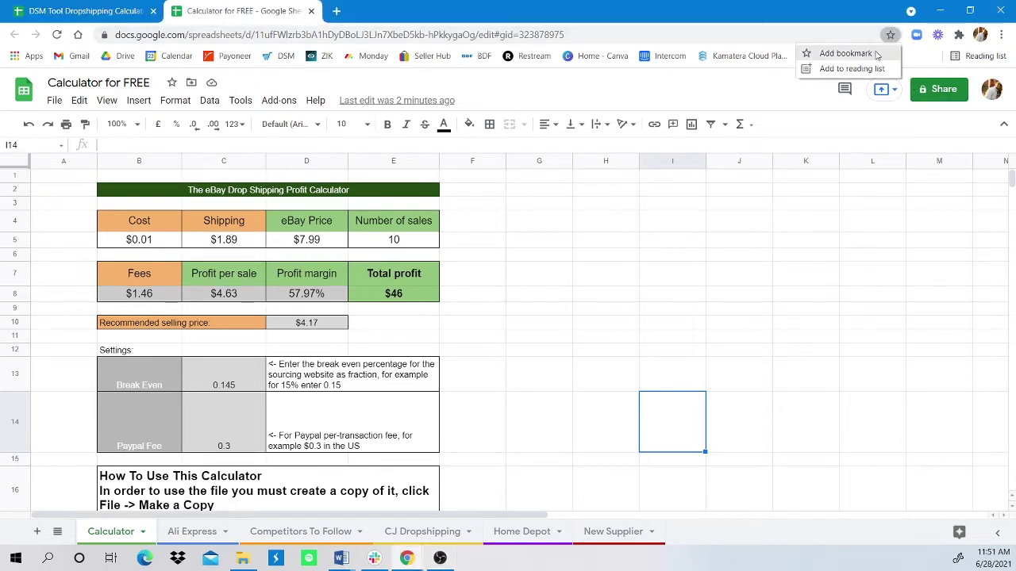
{"action": "left_click", "coordinate": [846, 53]}
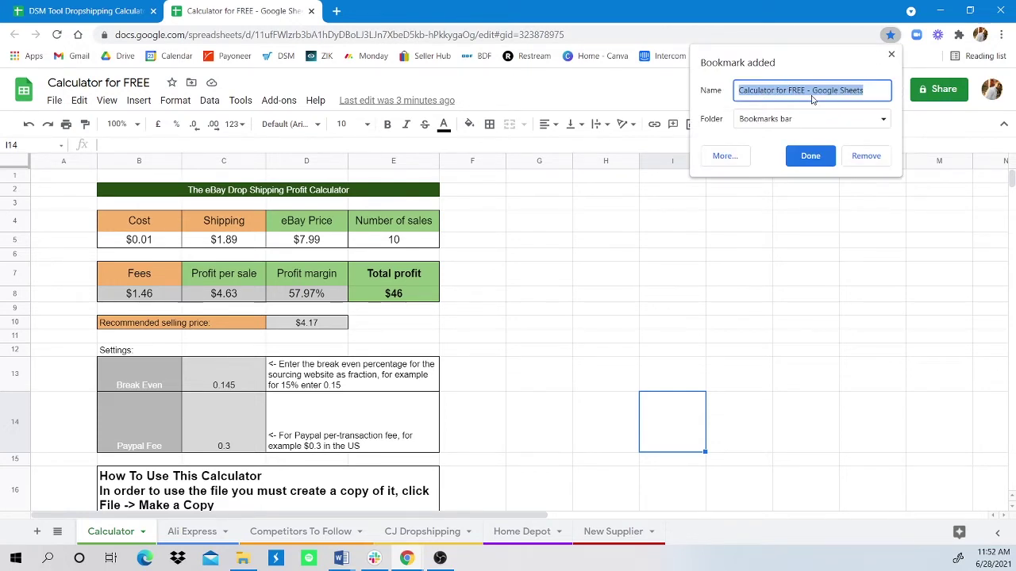
{"action": "left_click", "coordinate": [810, 156]}
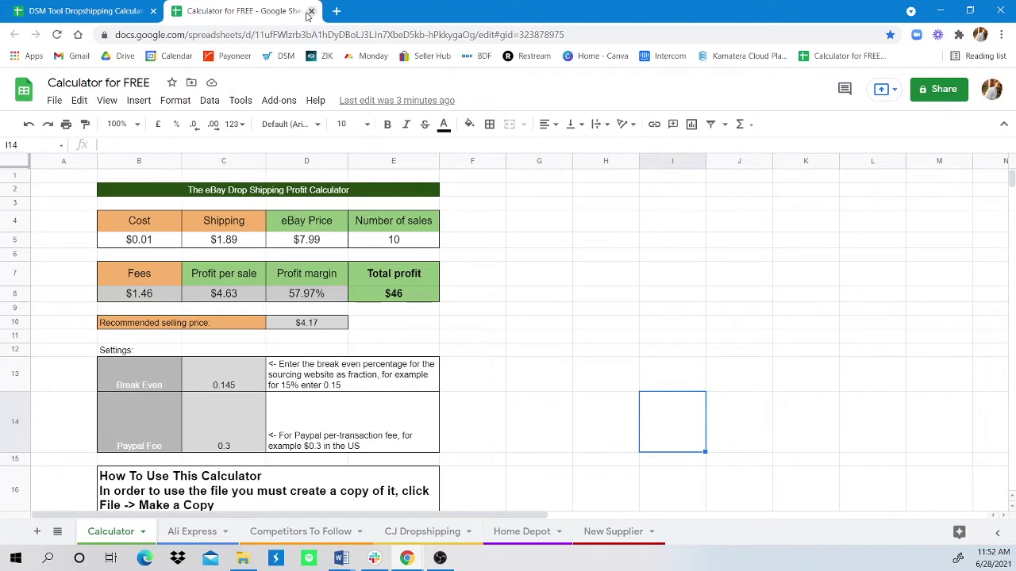
{"action": "left_click", "coordinate": [337, 10]}
{"action": "left_click", "coordinate": [311, 10]}
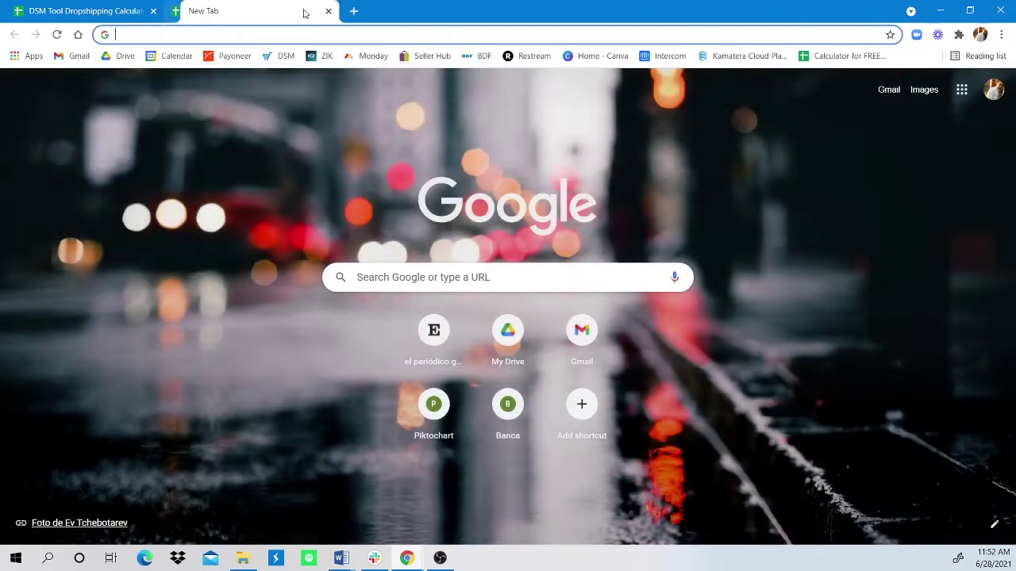
Reopen 'Calculator for FREE' from its bookmark on the bookmarks bar
{"action": "left_click", "coordinate": [837, 58]}
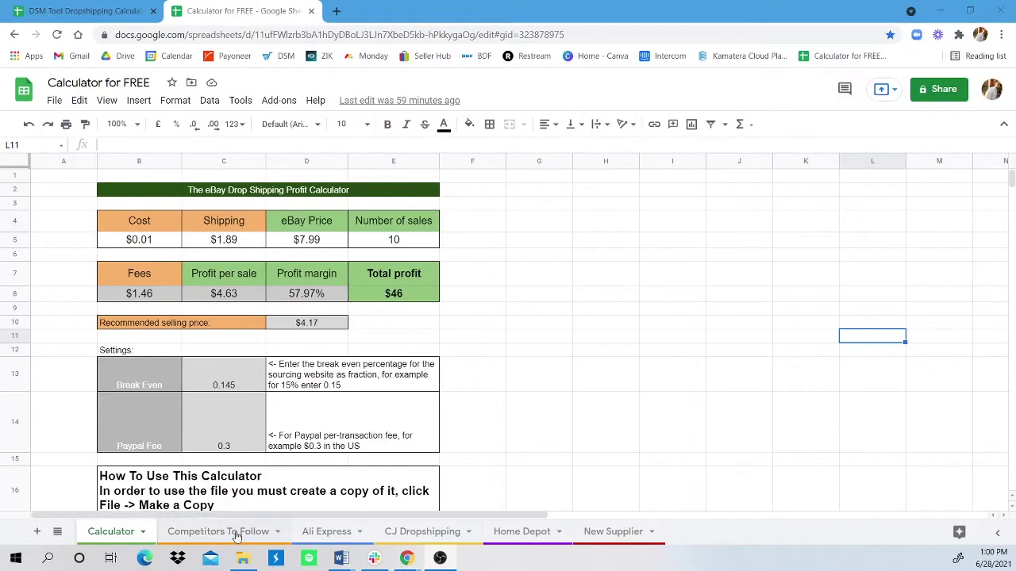
{"action": "left_click", "coordinate": [233, 532]}
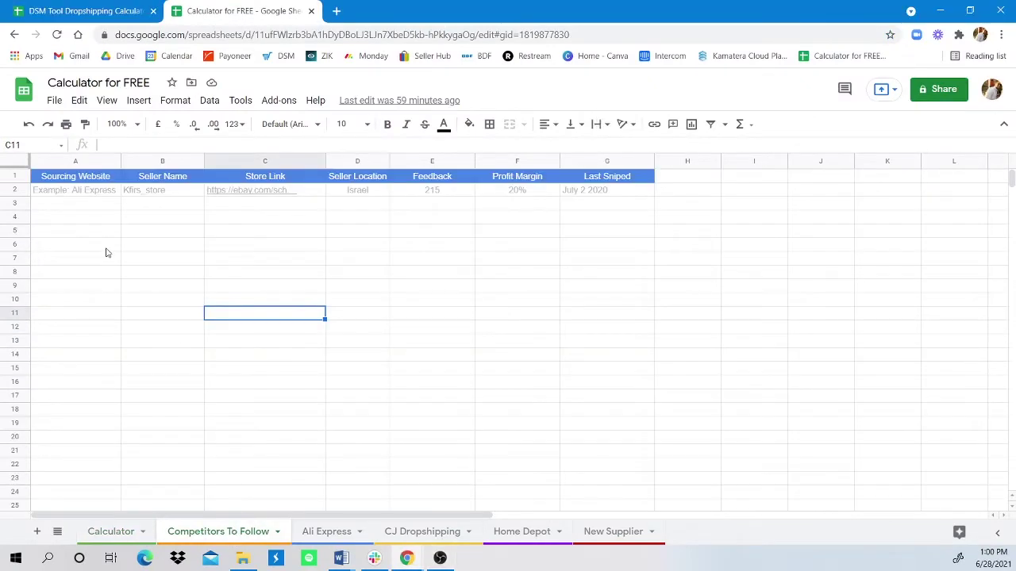
{"action": "left_click", "coordinate": [85, 193]}
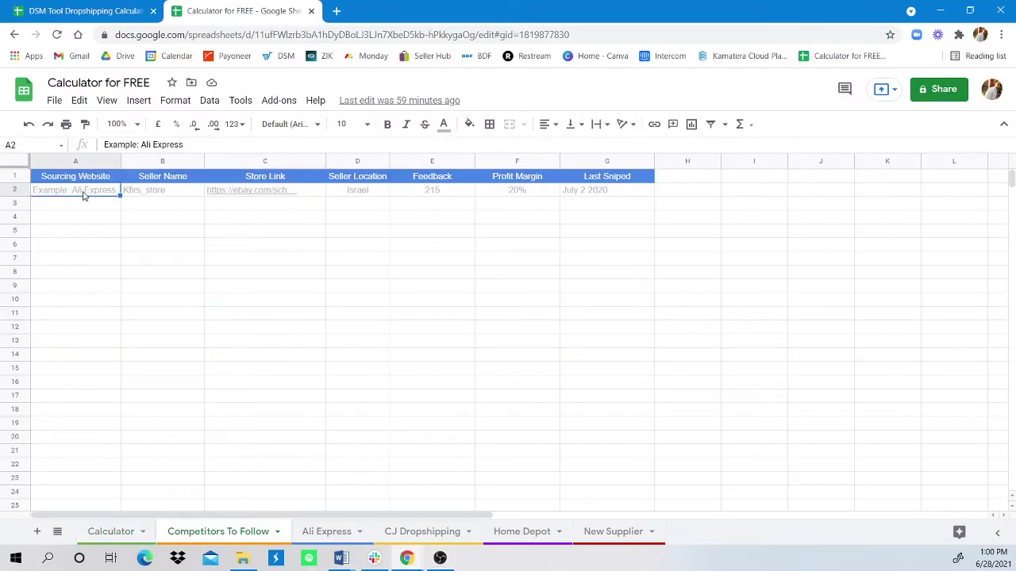
{"action": "left_click", "coordinate": [170, 197]}
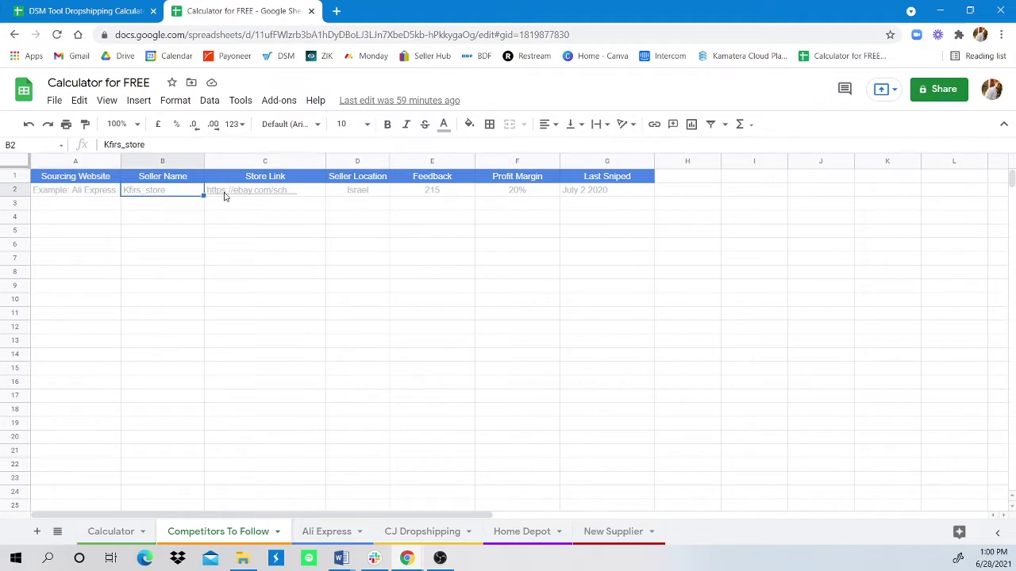
{"action": "left_click", "coordinate": [320, 194]}
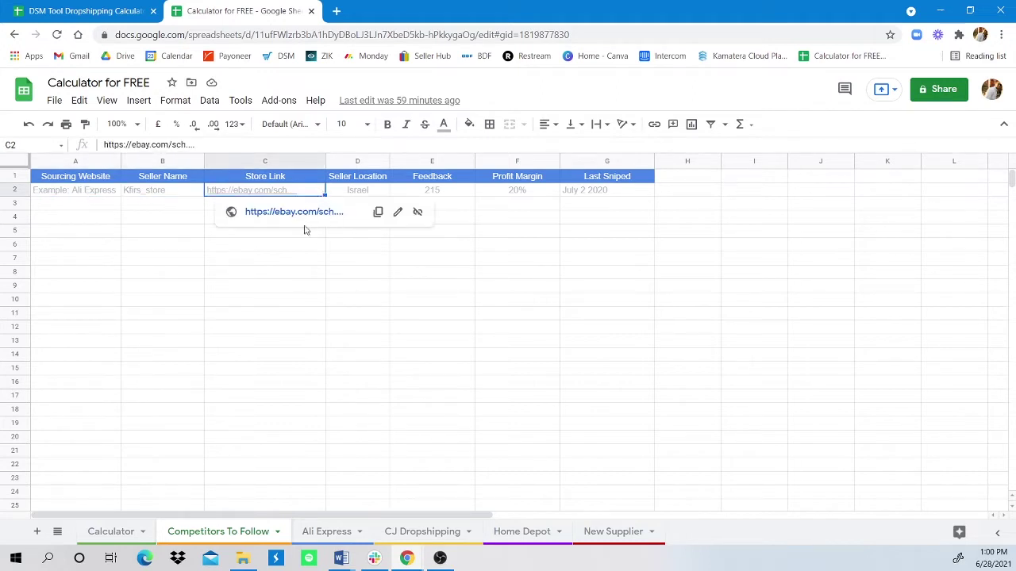
{"action": "left_click", "coordinate": [366, 196]}
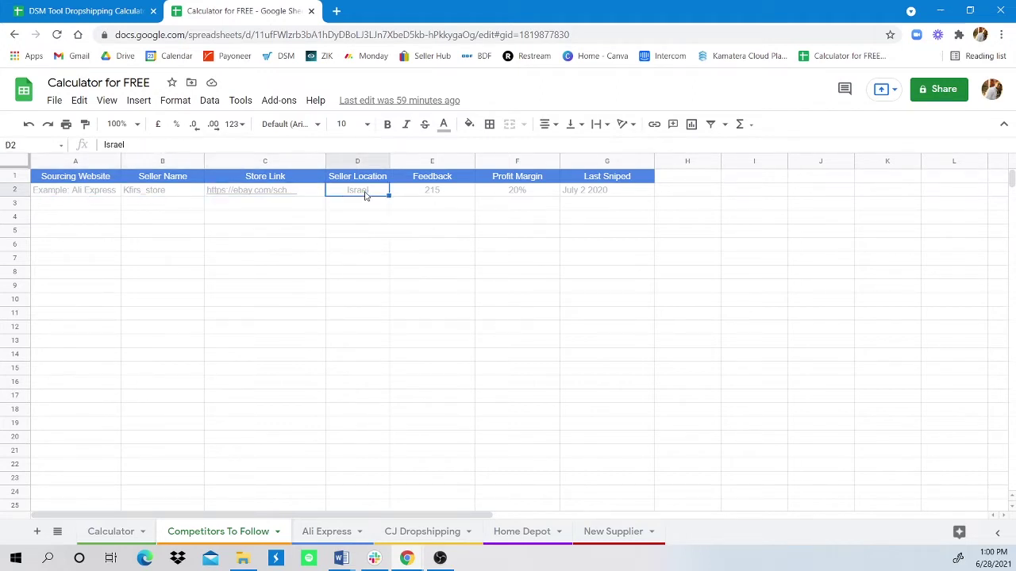
{"action": "left_click", "coordinate": [421, 196]}
{"action": "left_click", "coordinate": [544, 196]}
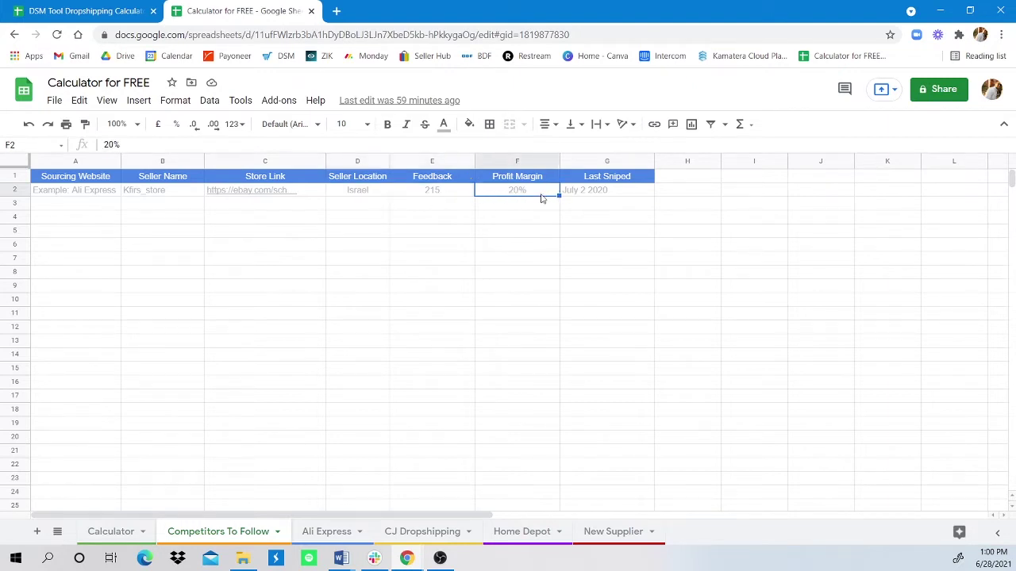
{"action": "left_click", "coordinate": [587, 193]}
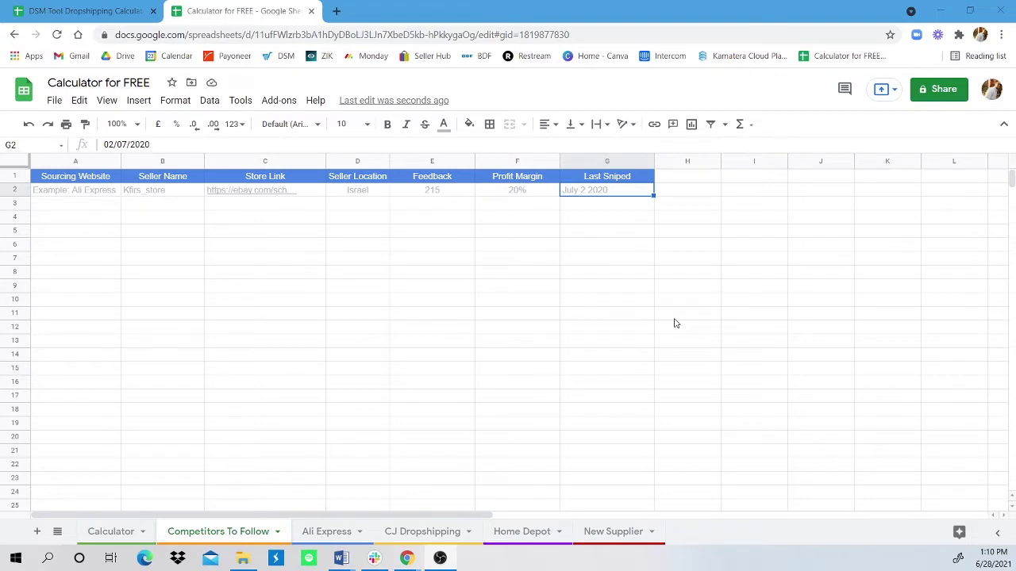
On the Ali Express sheet, inspect the eBay and AliExpress product columns, profit and 30-day sales
{"action": "left_click", "coordinate": [330, 531]}
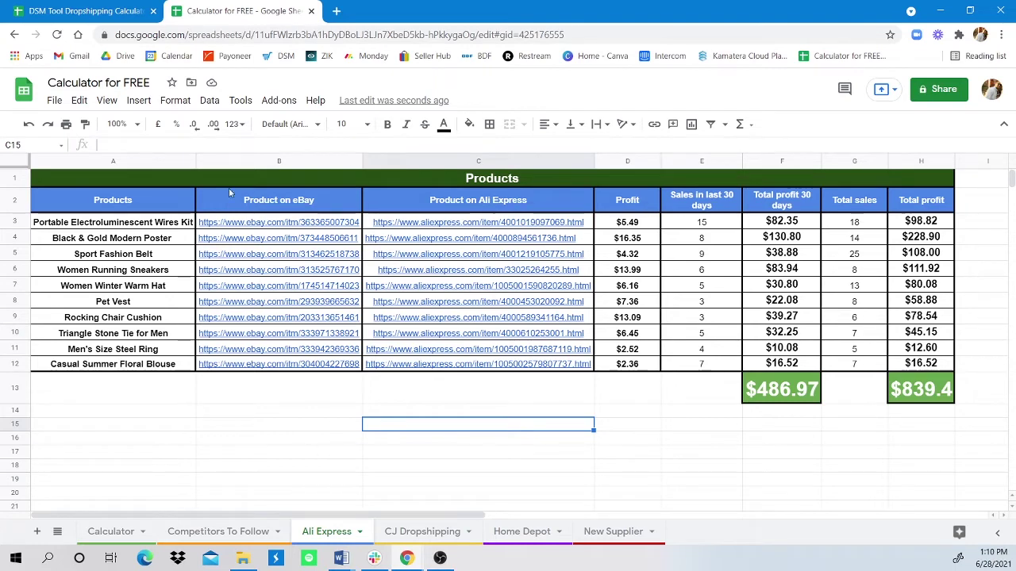
{"action": "left_click", "coordinate": [269, 161]}
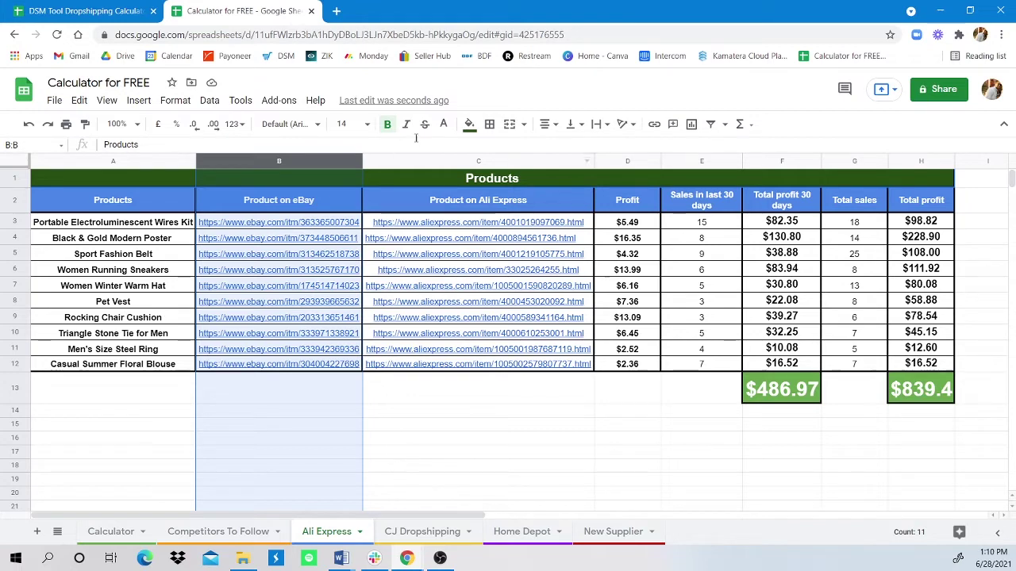
{"action": "left_click", "coordinate": [423, 161]}
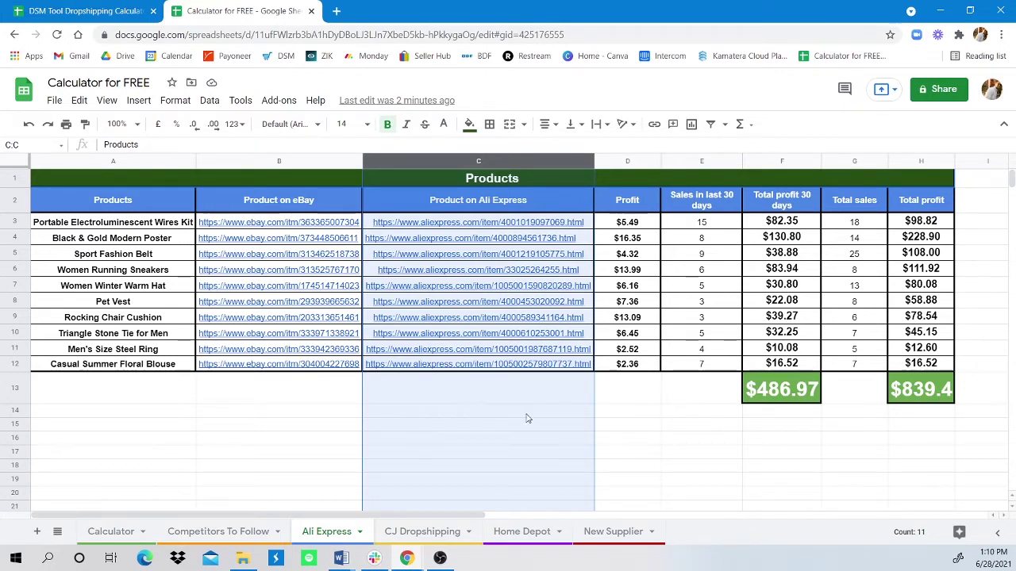
{"action": "left_click", "coordinate": [641, 226]}
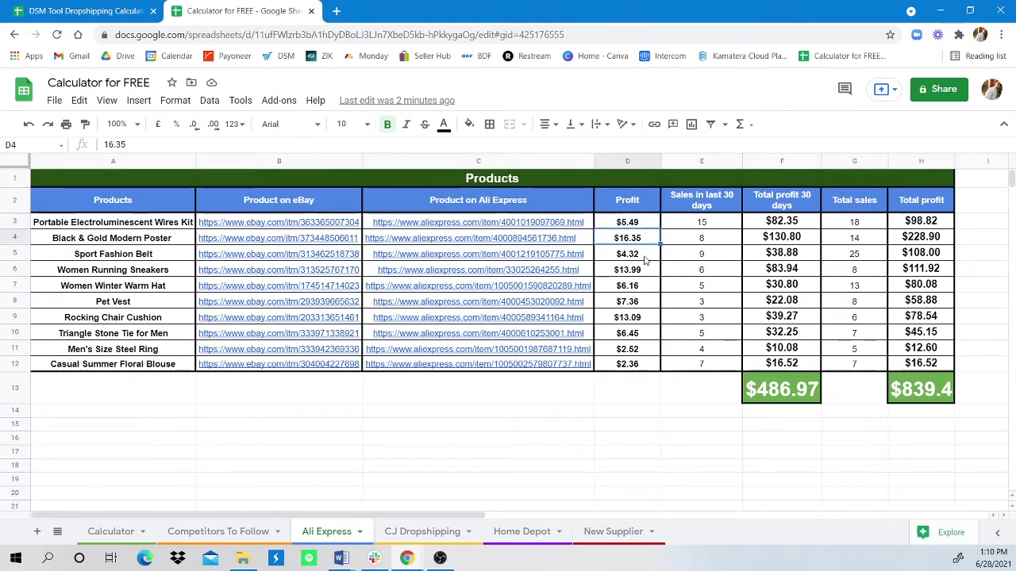
{"action": "left_click", "coordinate": [701, 238]}
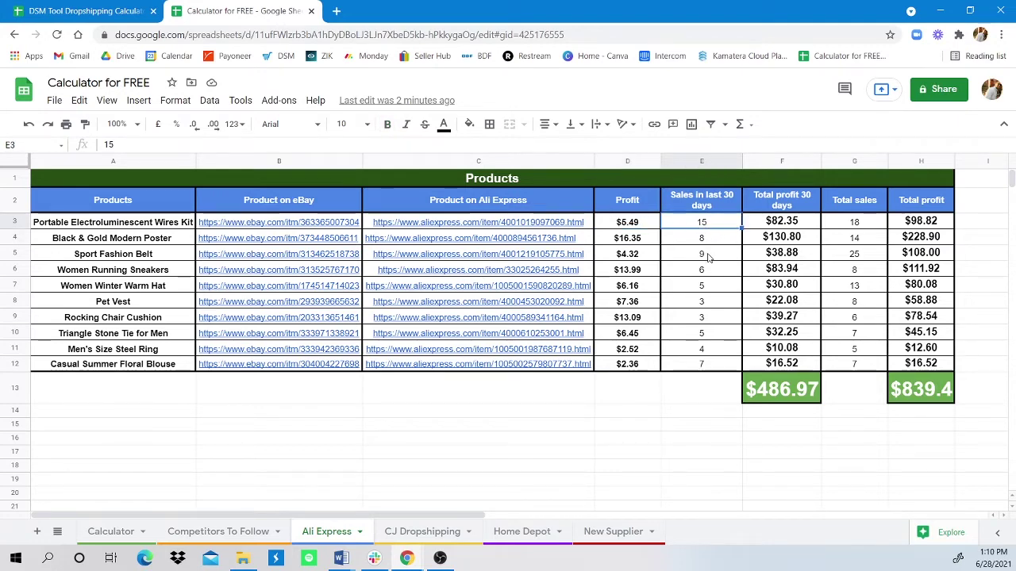
{"action": "left_click", "coordinate": [709, 256]}
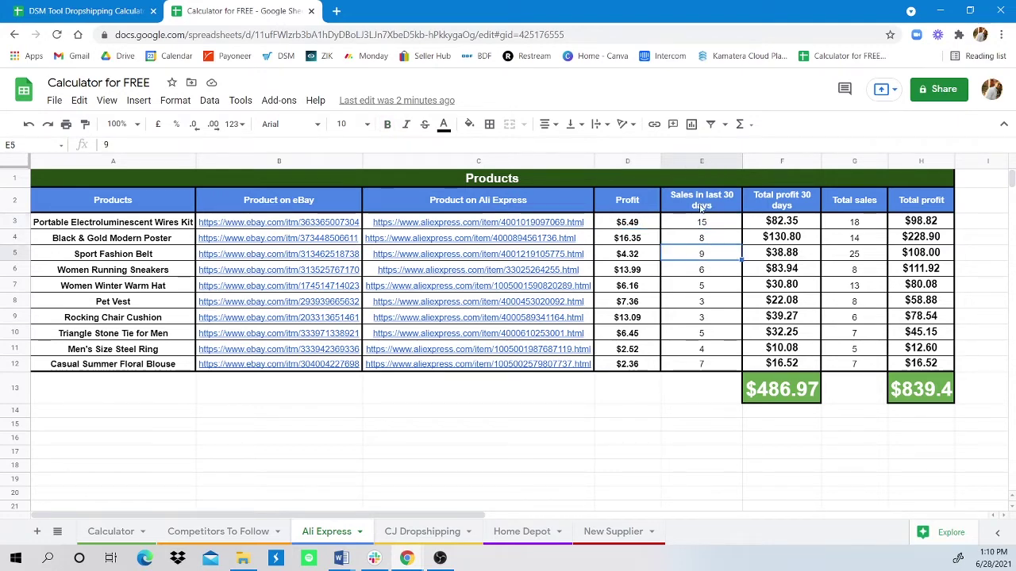
Check the total sales and profit formulas, then look through the product names in column A
{"action": "left_click", "coordinate": [784, 225]}
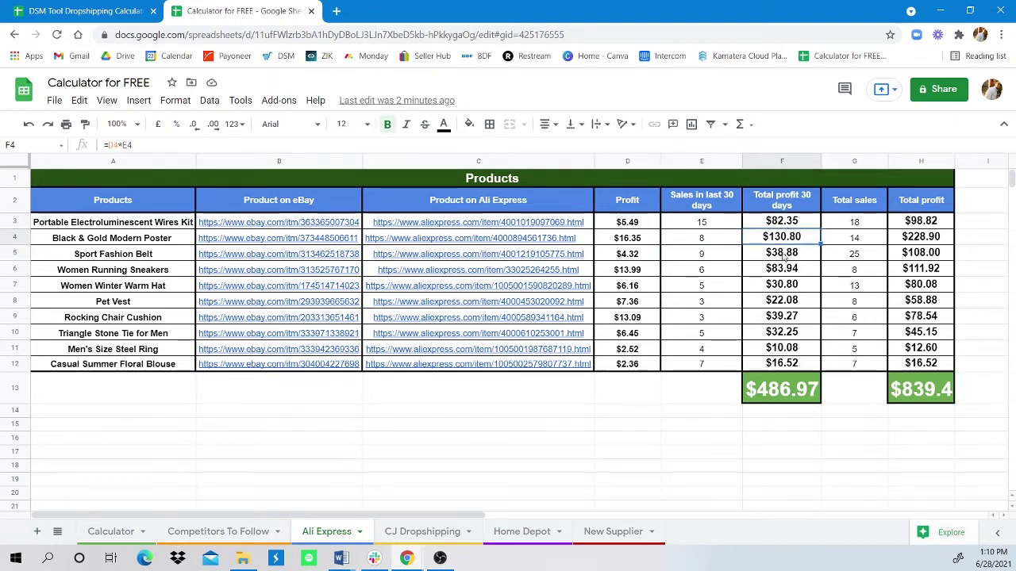
{"action": "left_click", "coordinate": [852, 227]}
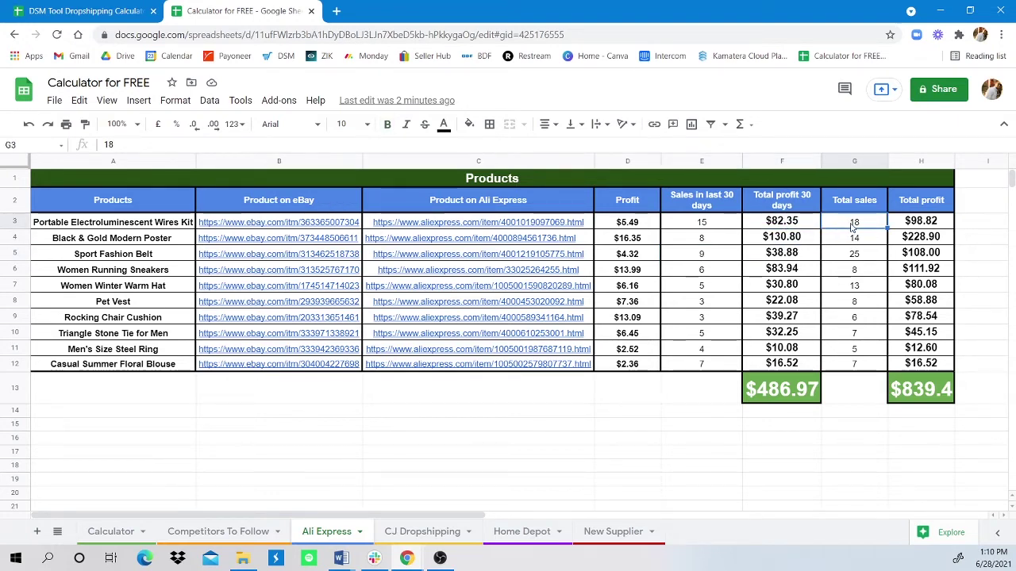
{"action": "left_click", "coordinate": [858, 163]}
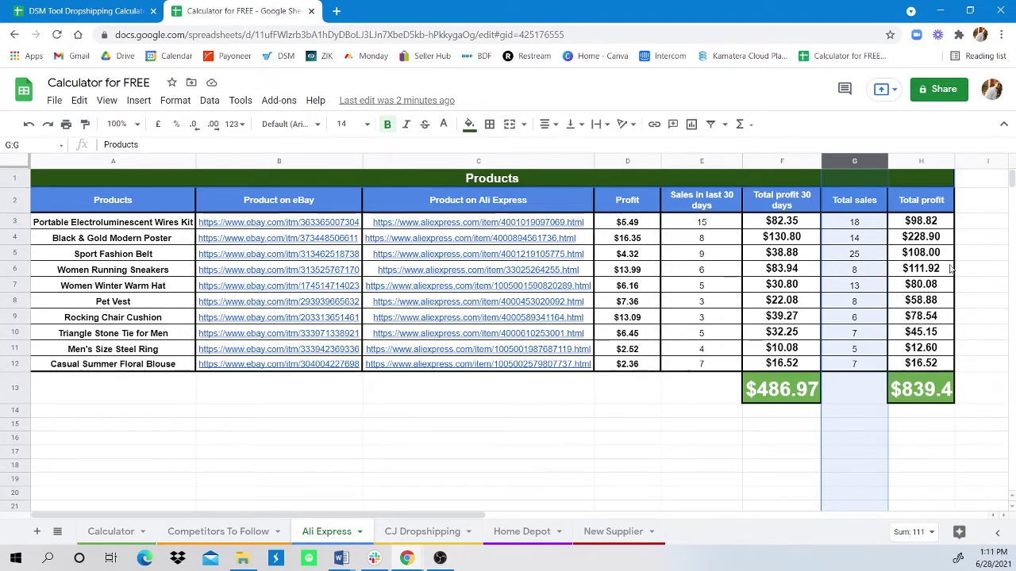
{"action": "left_click", "coordinate": [942, 224]}
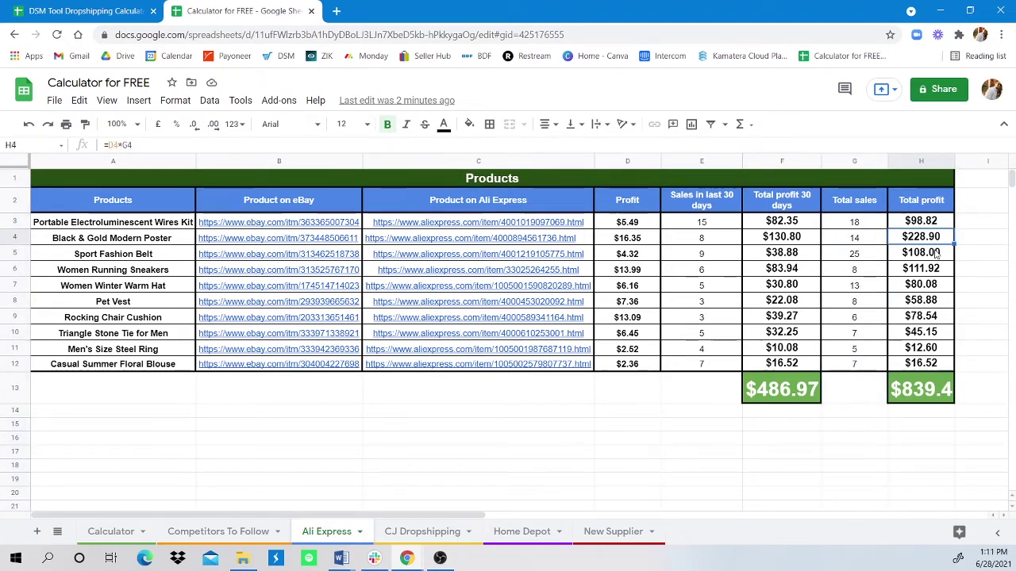
{"action": "left_click", "coordinate": [927, 385]}
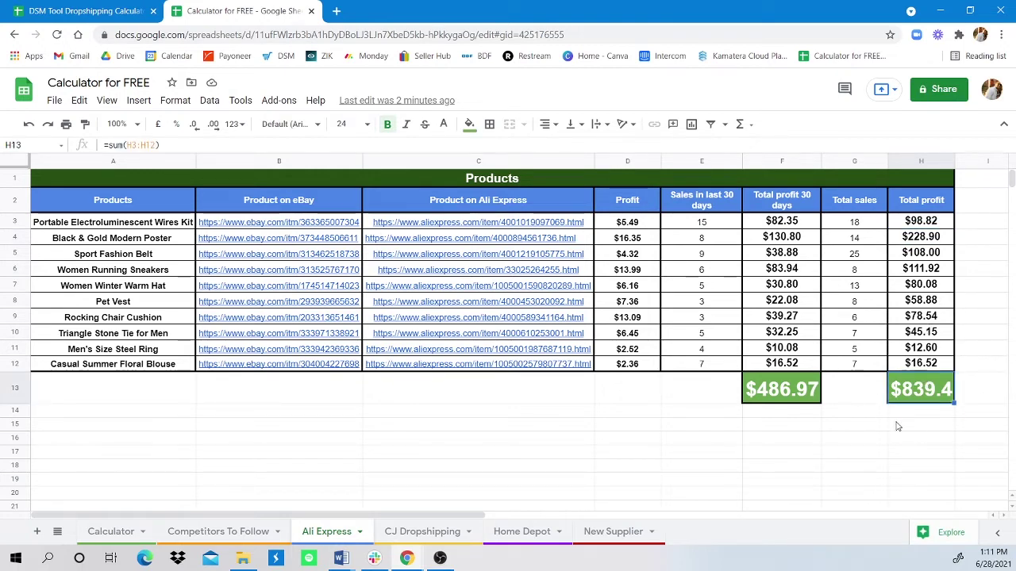
{"action": "left_click", "coordinate": [124, 222]}
{"action": "left_click", "coordinate": [133, 254]}
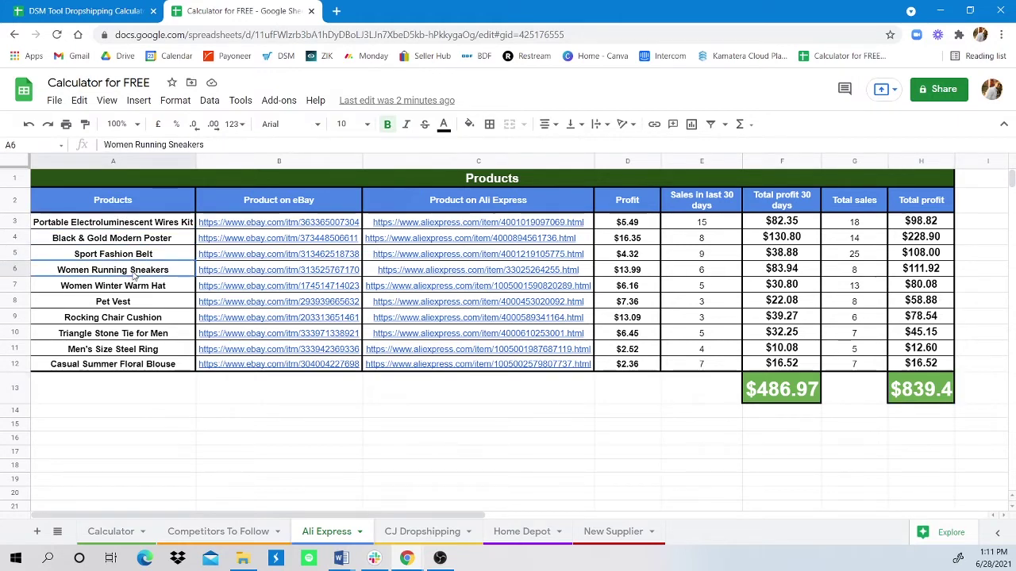
{"action": "left_click", "coordinate": [136, 286]}
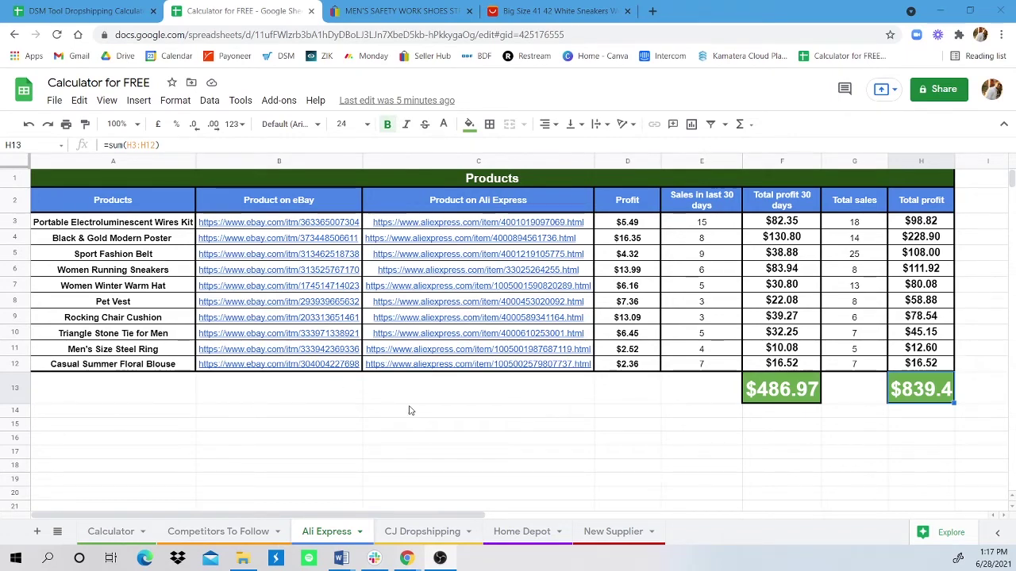
On the Calculator sheet, look over the Cost, Shipping, eBay Price and Number of sales inputs
{"action": "left_click", "coordinate": [116, 533]}
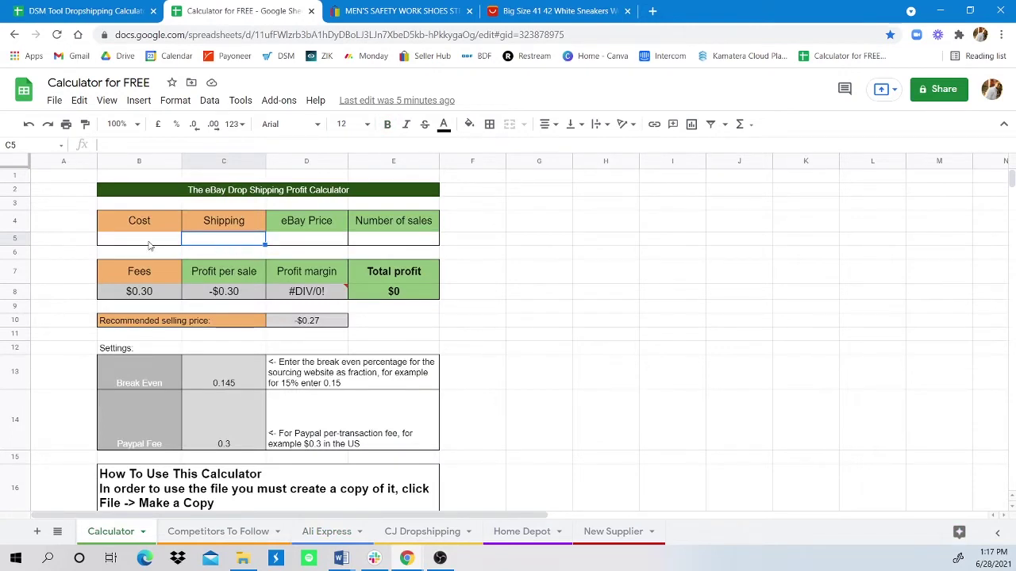
{"action": "left_click", "coordinate": [151, 245]}
{"action": "left_click", "coordinate": [214, 239]}
{"action": "left_click", "coordinate": [281, 240]}
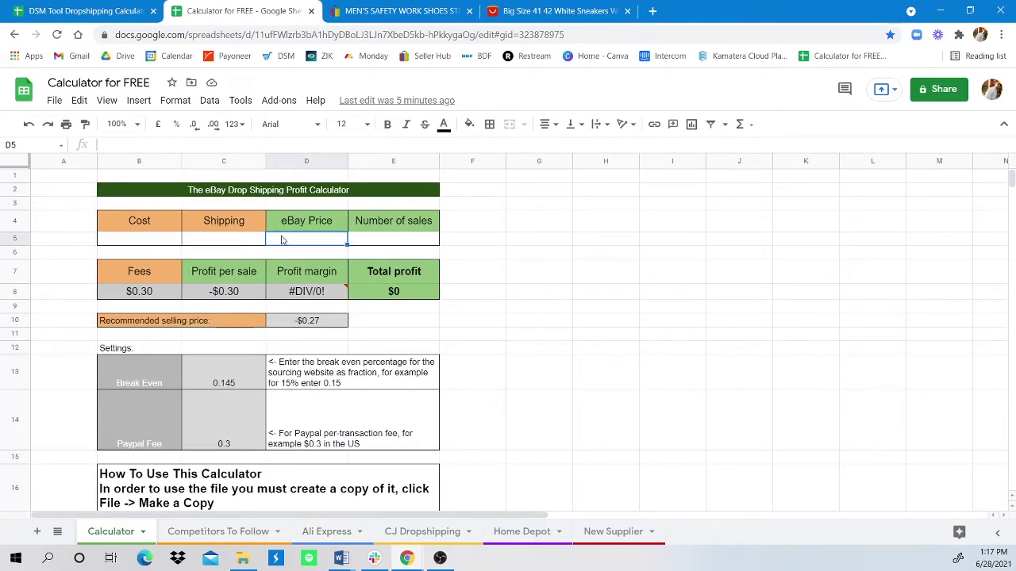
{"action": "left_click", "coordinate": [397, 238]}
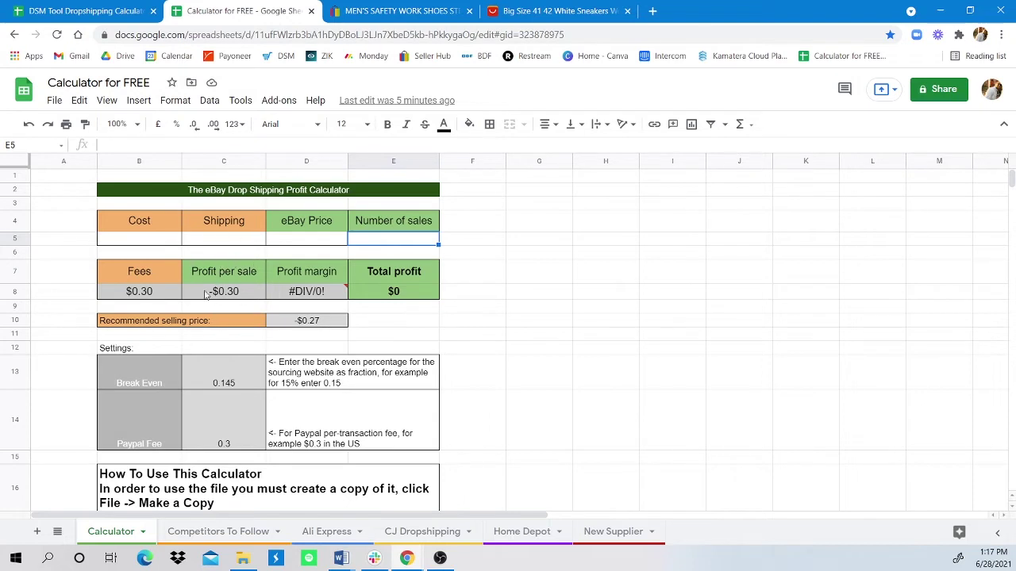
Inspect the Profit per sale formula and the Profit margin error, then view the eBay sneaker listing
{"action": "left_click", "coordinate": [232, 297]}
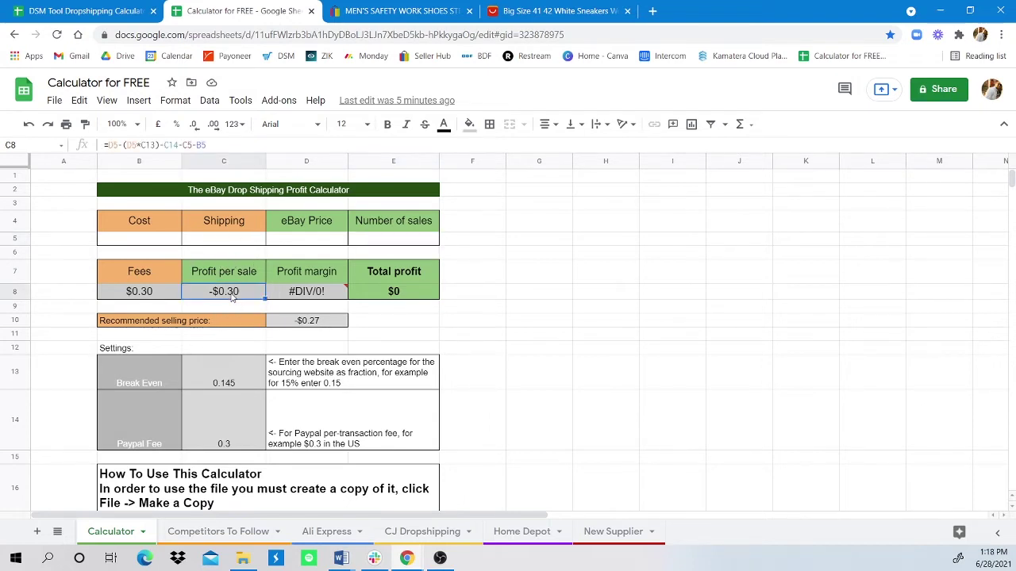
{"action": "left_click", "coordinate": [302, 300]}
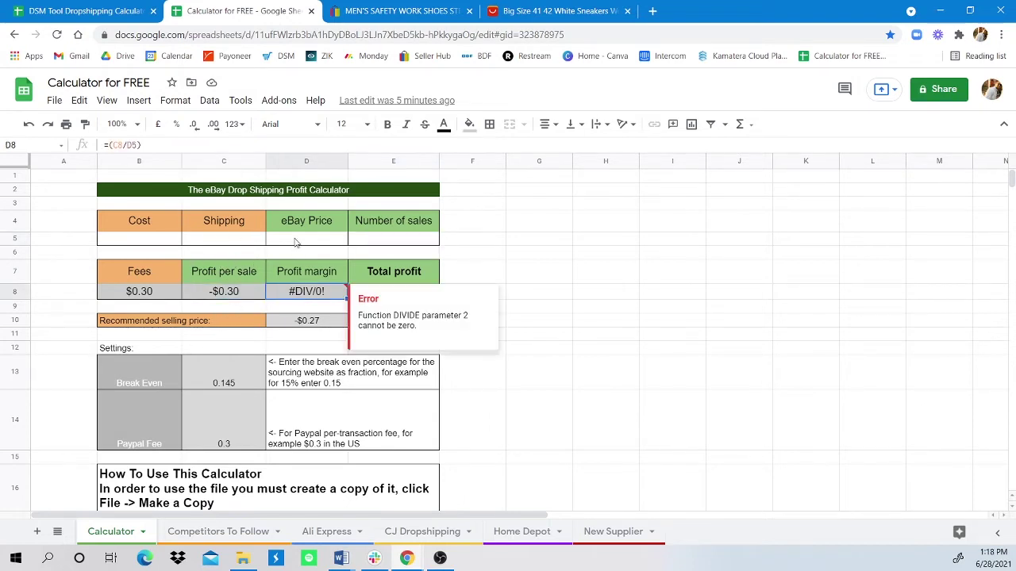
{"action": "left_click", "coordinate": [268, 243]}
{"action": "left_click", "coordinate": [197, 241]}
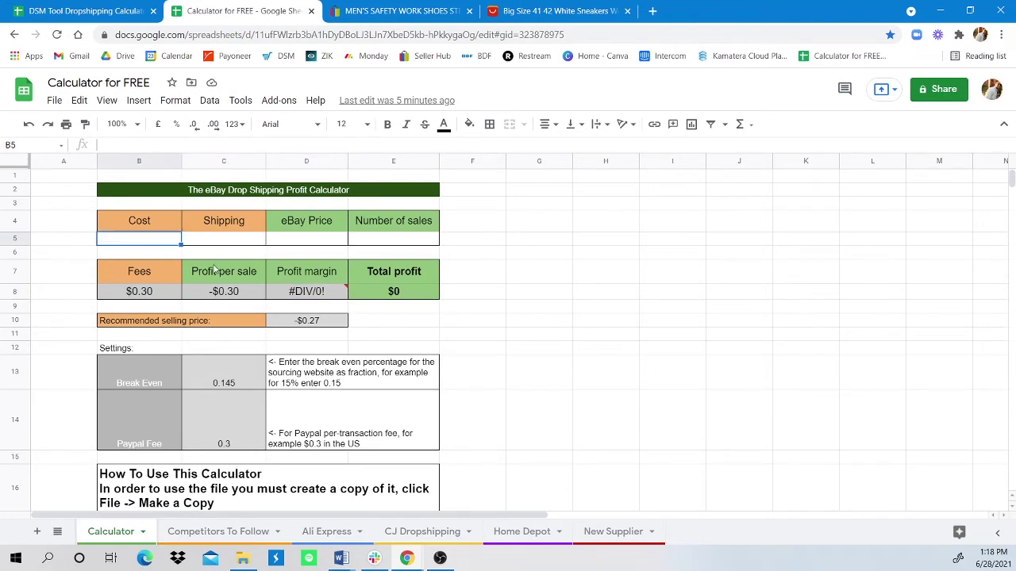
{"action": "left_click", "coordinate": [401, 10]}
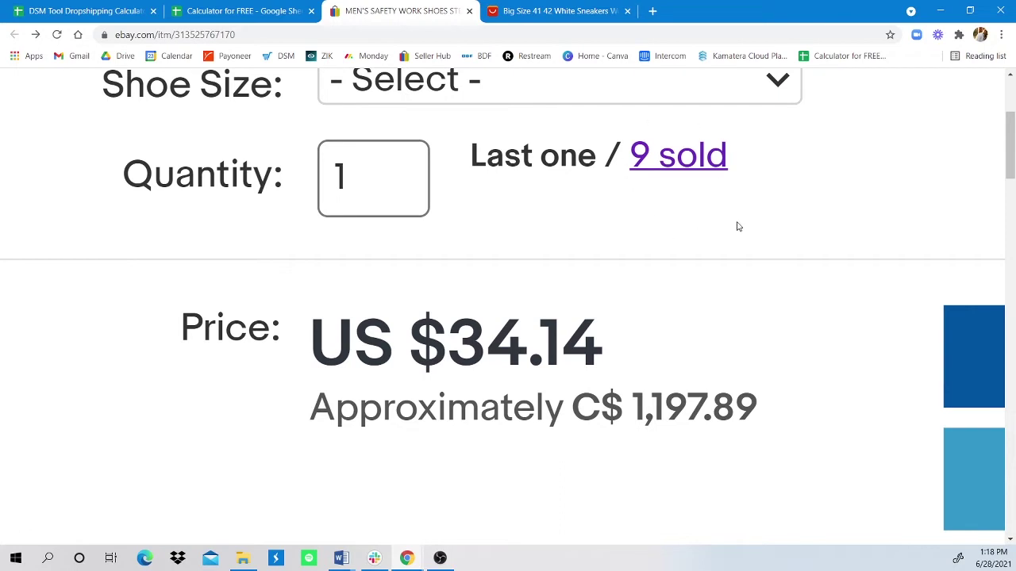
{"action": "left_click", "coordinate": [691, 160]}
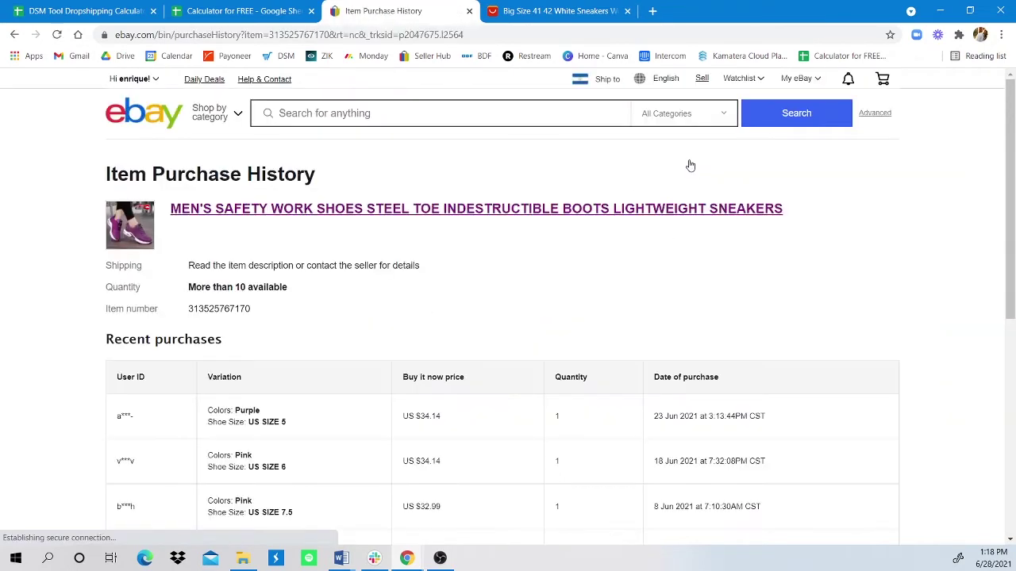
{"action": "scroll", "coordinate": [385, 476], "scroll_direction": "up", "scroll_amount": 5}
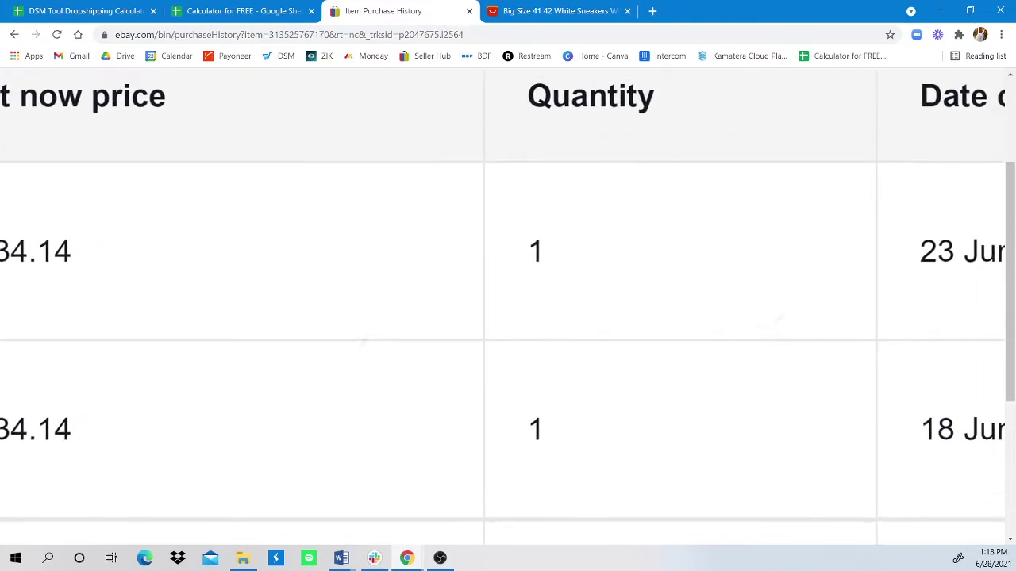
{"action": "scroll", "coordinate": [508, 318], "scroll_direction": "right", "scroll_amount": 3}
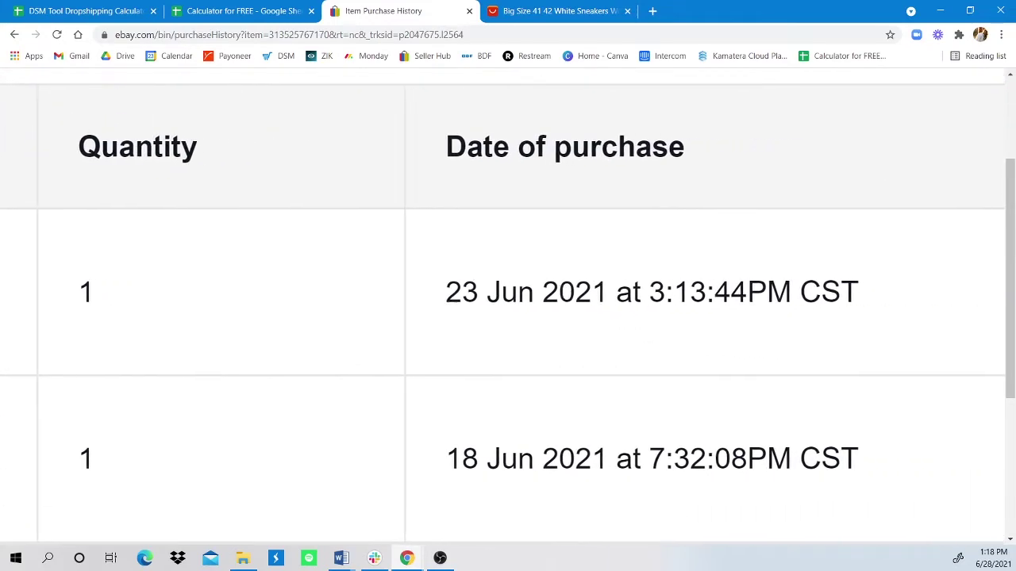
{"action": "scroll", "coordinate": [508, 317], "scroll_direction": "down", "scroll_amount": 2}
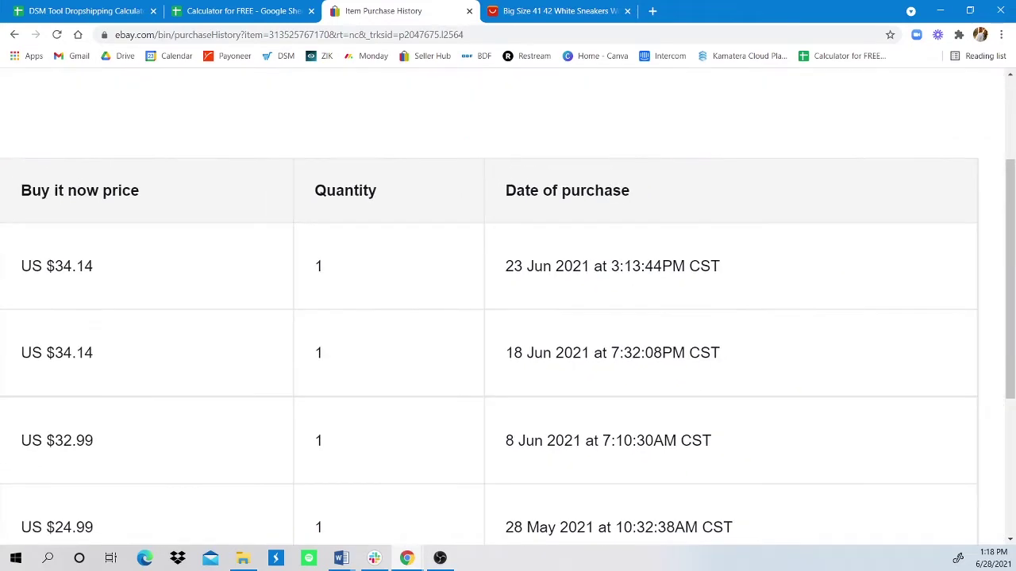
{"action": "scroll", "coordinate": [508, 317], "scroll_direction": "down", "scroll_amount": 3}
{"action": "scroll", "coordinate": [508, 318], "scroll_direction": "up", "scroll_amount": 5}
{"action": "scroll", "coordinate": [508, 317], "scroll_direction": "up", "scroll_amount": 3}
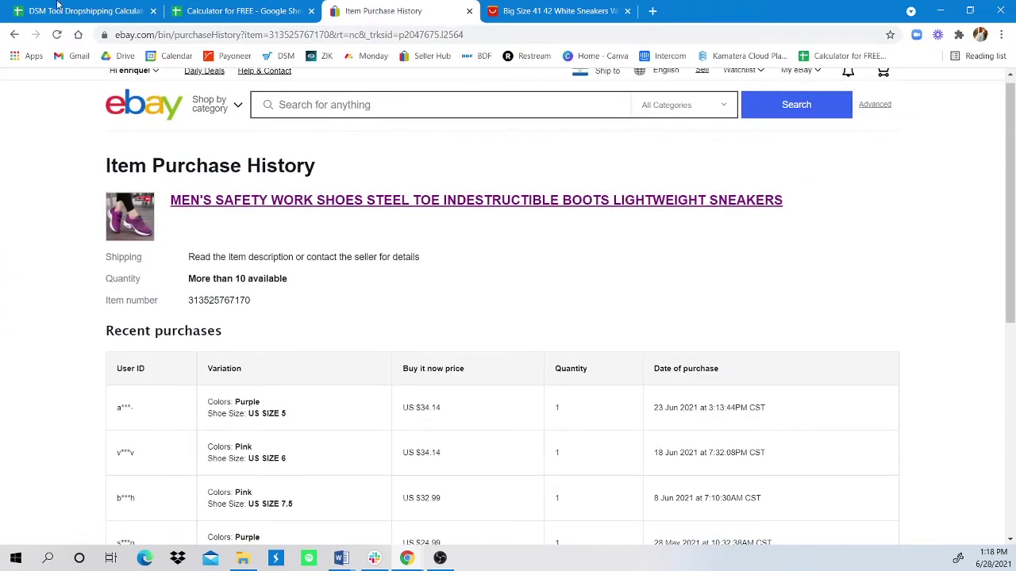
{"action": "left_click", "coordinate": [14, 34]}
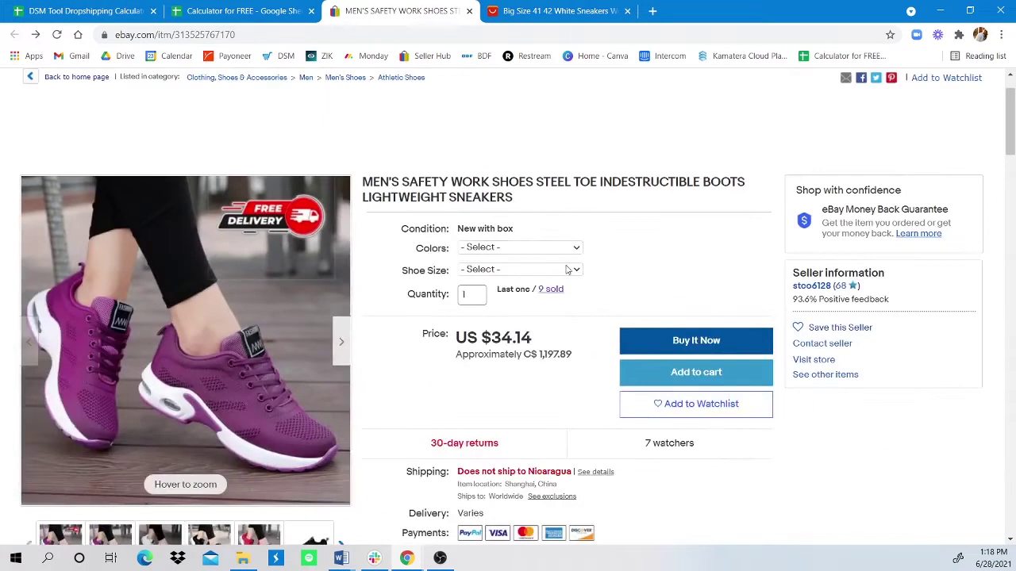
On the AliExpress listing, highlight the sneaker's US $10.15 price
{"action": "left_click", "coordinate": [591, 10]}
{"action": "scroll", "coordinate": [546, 228], "scroll_direction": "up", "scroll_amount": 2}
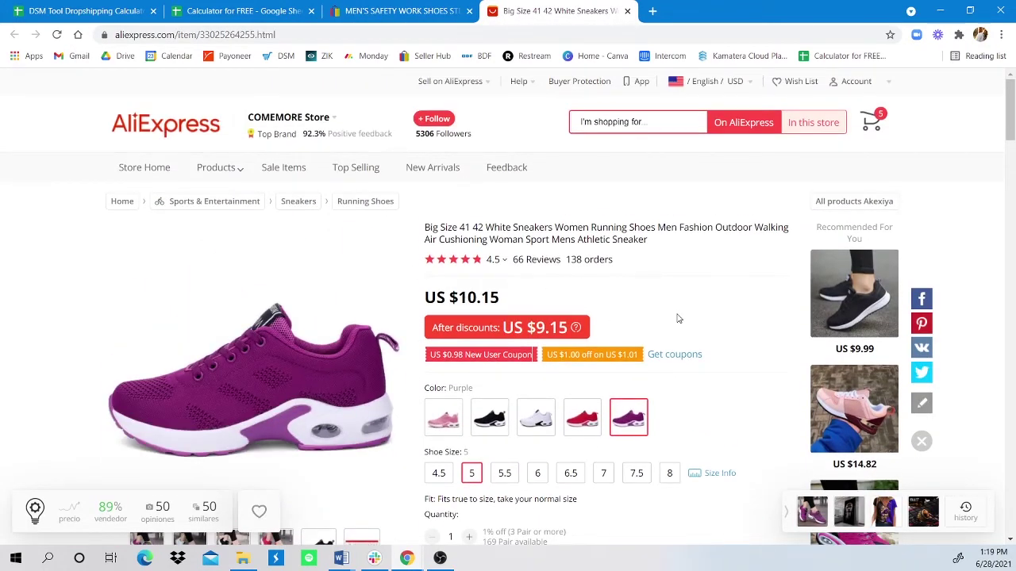
{"action": "scroll", "coordinate": [678, 319], "scroll_direction": "down", "scroll_amount": 1}
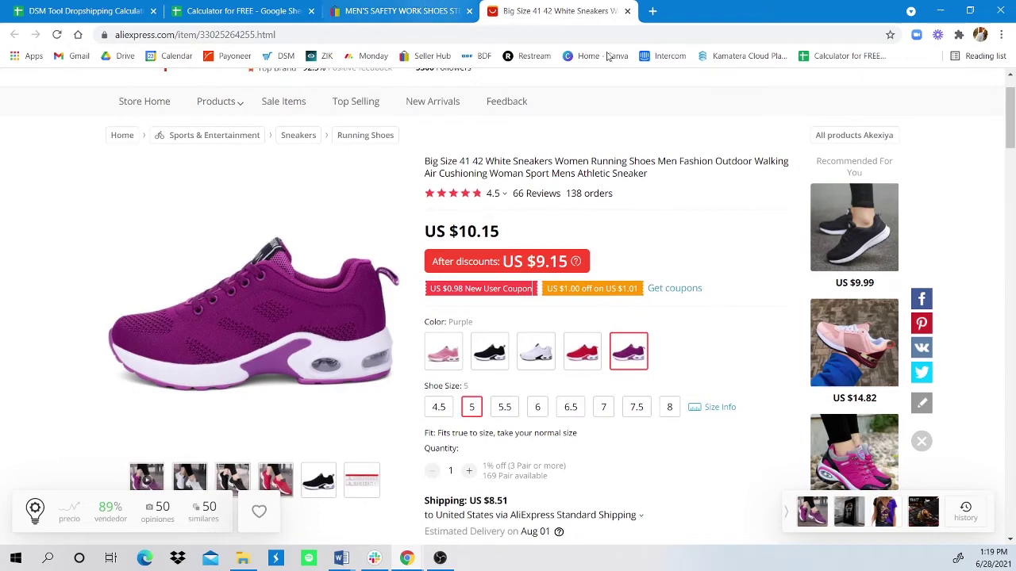
{"action": "left_click_drag", "start_coordinate": [512, 235], "coordinate": [426, 232]}
{"action": "left_click", "coordinate": [537, 233]}
{"action": "scroll", "coordinate": [750, 443], "scroll_direction": "down", "scroll_amount": 1}
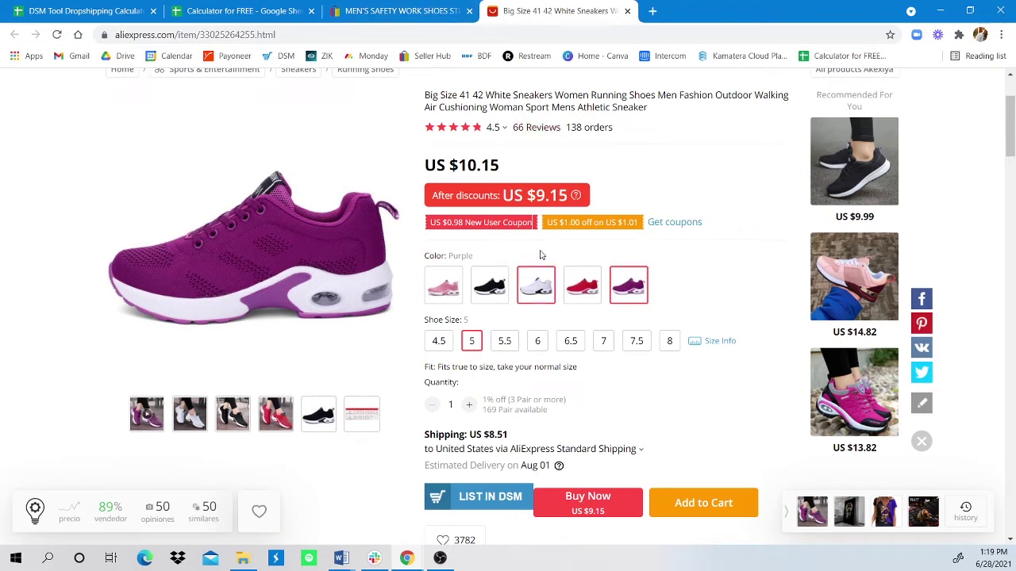
Toggle the Purple colour off and back on so its price and shipping show
{"action": "left_click", "coordinate": [627, 288]}
{"action": "left_click", "coordinate": [347, 8]}
{"action": "left_click", "coordinate": [516, 11]}
{"action": "left_click", "coordinate": [643, 290]}
{"action": "left_click", "coordinate": [397, 10]}
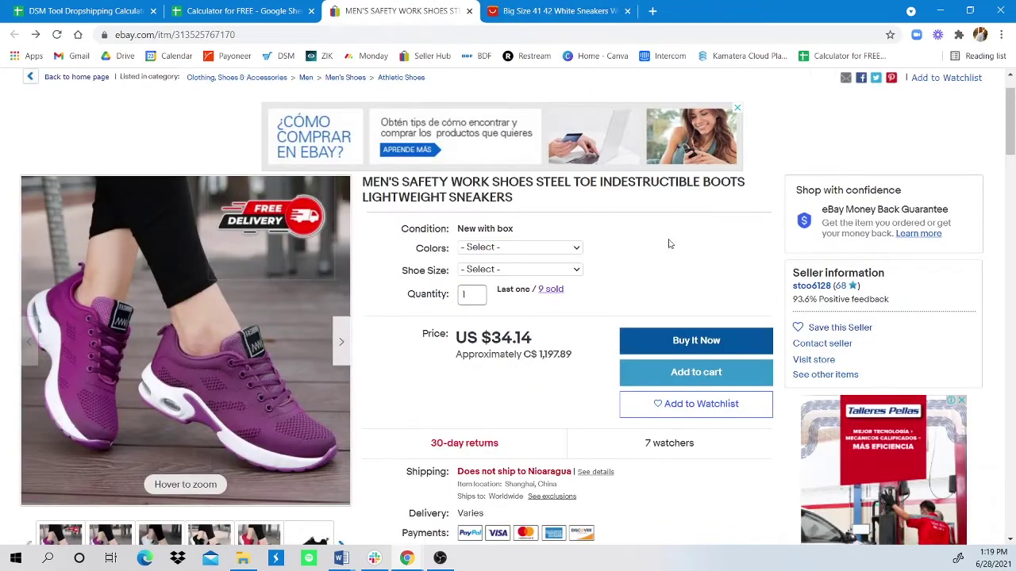
{"action": "left_click", "coordinate": [550, 292]}
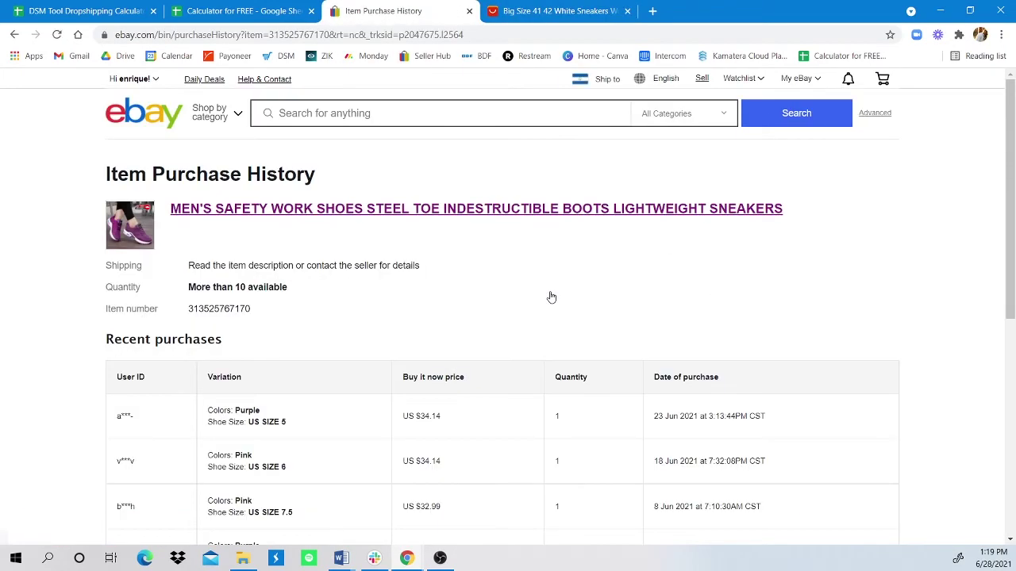
{"action": "scroll", "coordinate": [552, 297], "scroll_direction": "down", "scroll_amount": 2}
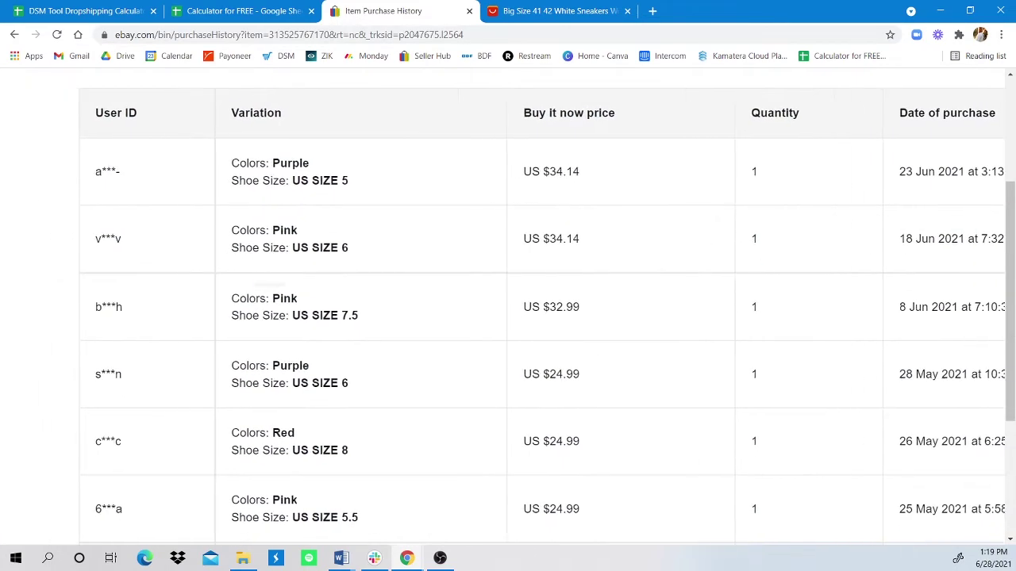
{"action": "scroll", "coordinate": [552, 297], "scroll_direction": "down", "scroll_amount": 1}
{"action": "scroll", "coordinate": [558, 306], "scroll_direction": "down", "scroll_amount": 1}
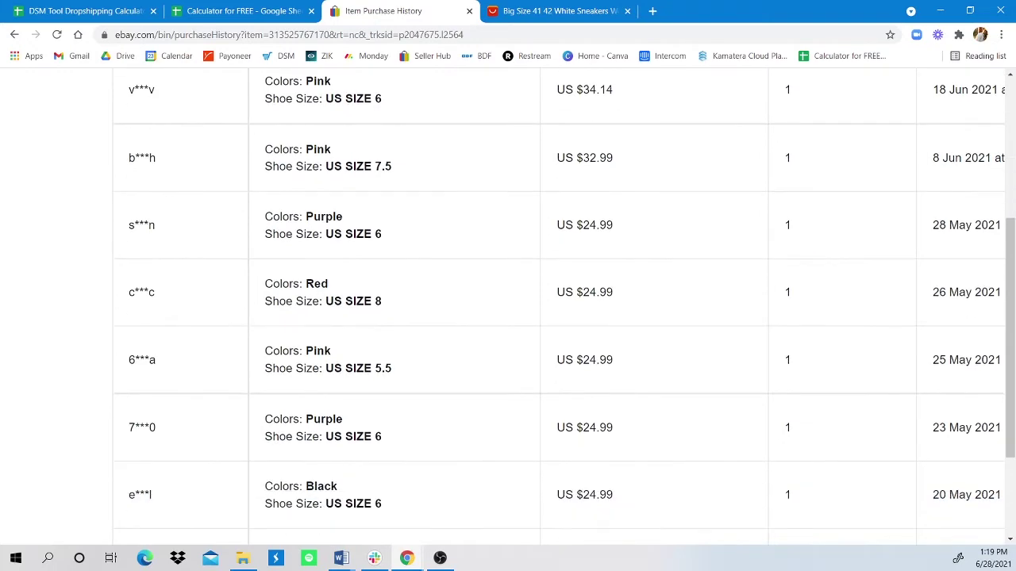
{"action": "scroll", "coordinate": [556, 307], "scroll_direction": "down", "scroll_amount": 1}
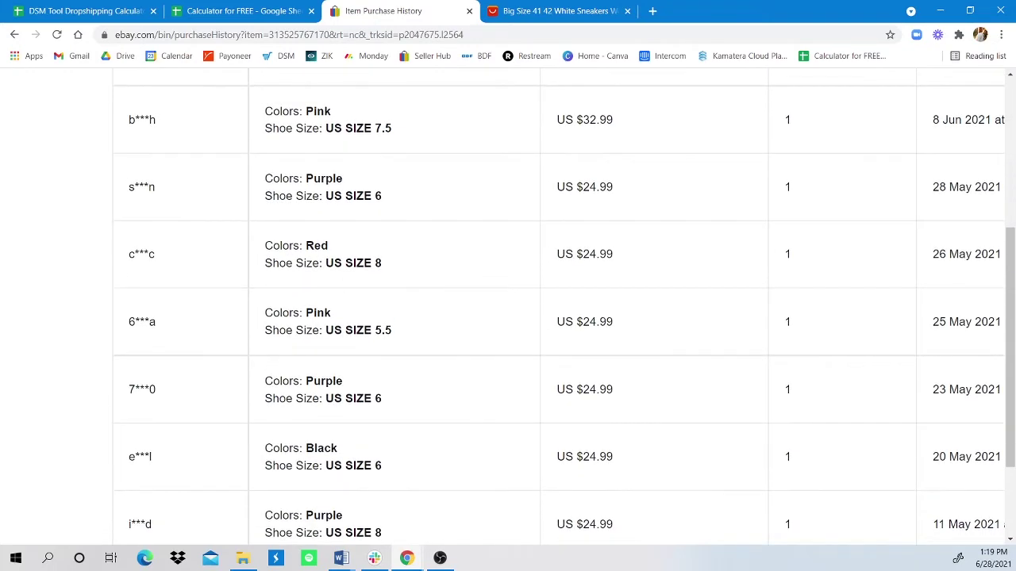
{"action": "scroll", "coordinate": [555, 306], "scroll_direction": "up", "scroll_amount": 2}
{"action": "scroll", "coordinate": [556, 307], "scroll_direction": "down", "scroll_amount": 2}
{"action": "scroll", "coordinate": [555, 306], "scroll_direction": "down", "scroll_amount": 1}
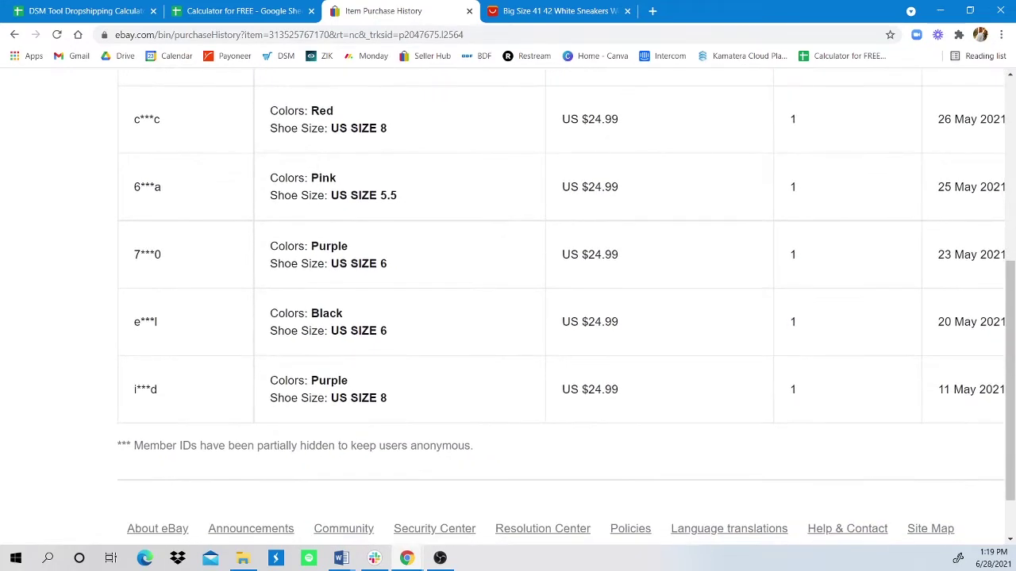
{"action": "scroll", "coordinate": [559, 307], "scroll_direction": "up", "scroll_amount": 2}
{"action": "scroll", "coordinate": [558, 306], "scroll_direction": "up", "scroll_amount": 2}
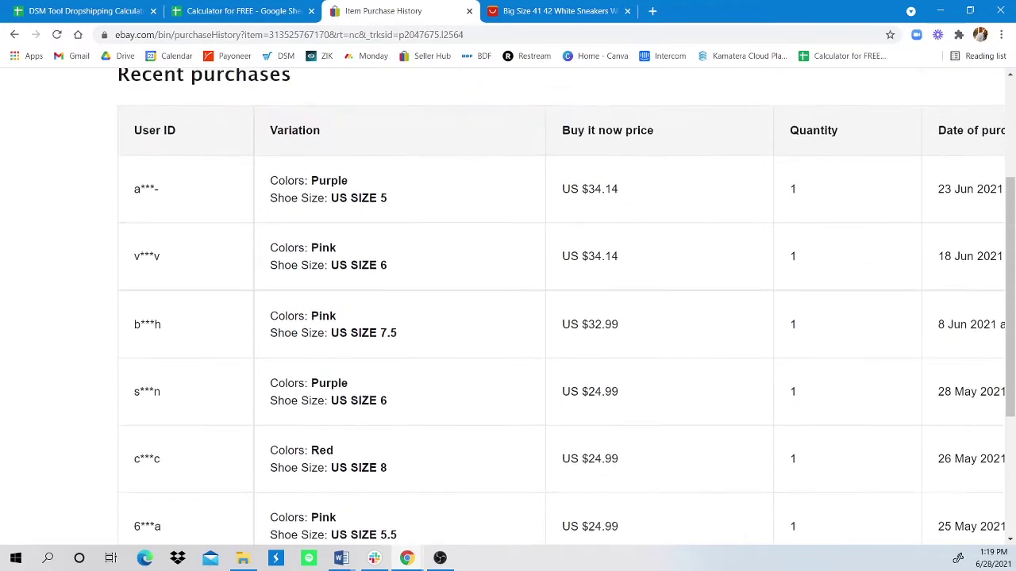
{"action": "scroll", "coordinate": [559, 306], "scroll_direction": "up", "scroll_amount": 3}
{"action": "left_click", "coordinate": [14, 34]}
{"action": "left_click", "coordinate": [604, 11]}
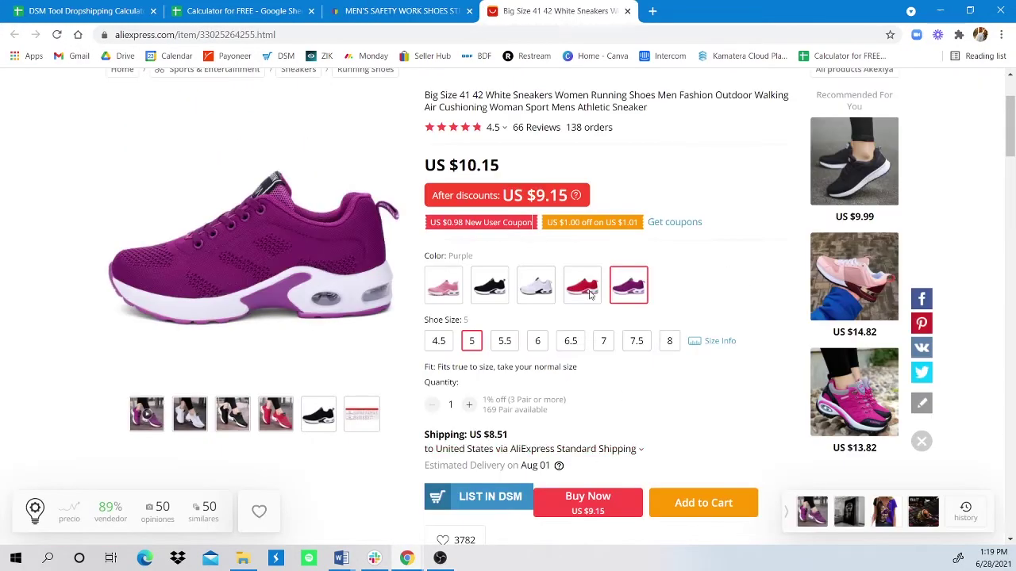
Choose size 6 for the purple sneaker and highlight its US $10.15 price details
{"action": "left_click", "coordinate": [537, 341]}
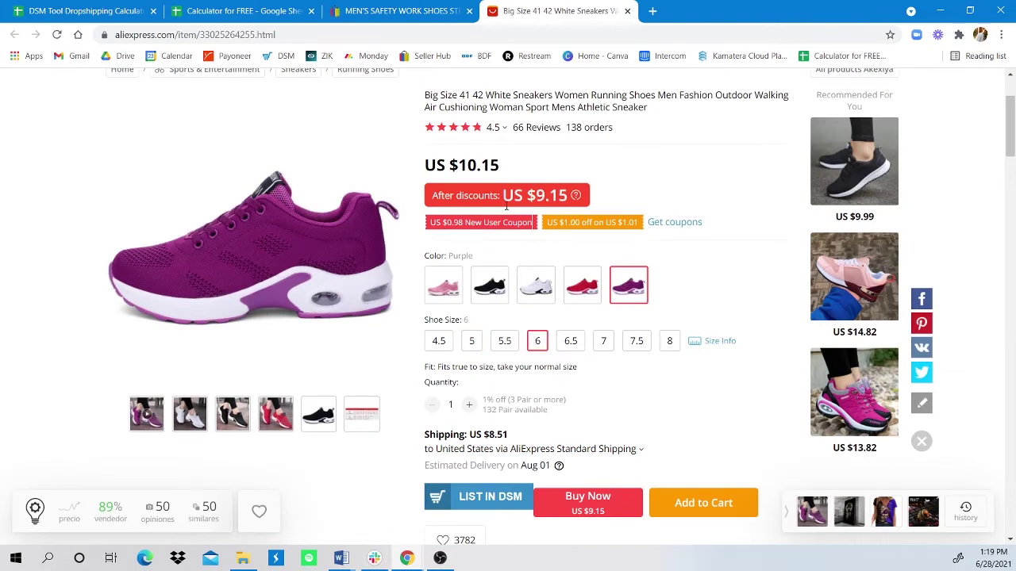
{"action": "triple_click", "coordinate": [513, 173]}
{"action": "left_click", "coordinate": [517, 171]}
{"action": "left_click_drag", "start_coordinate": [424, 165], "coordinate": [524, 179]}
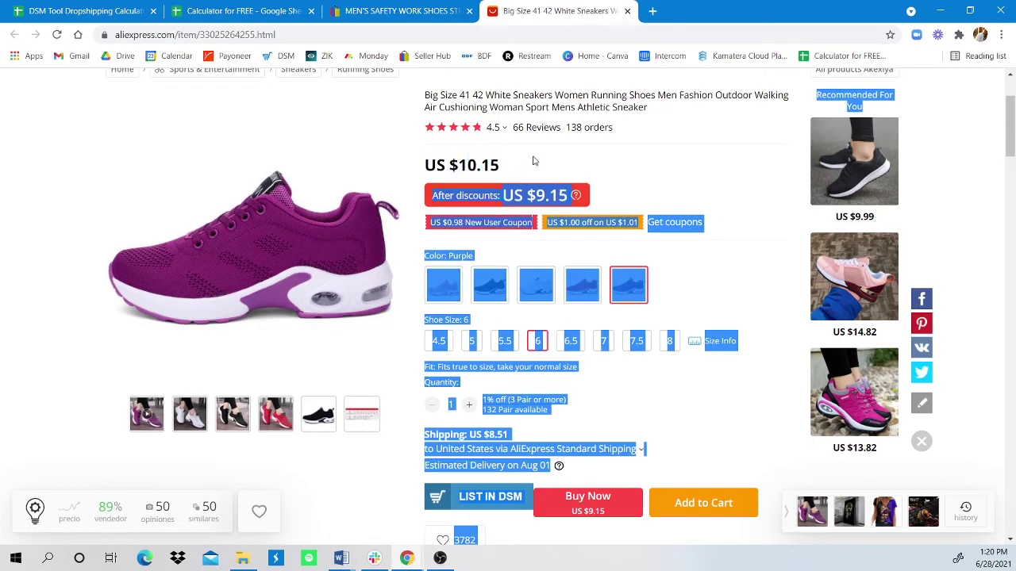
{"action": "left_click", "coordinate": [677, 129]}
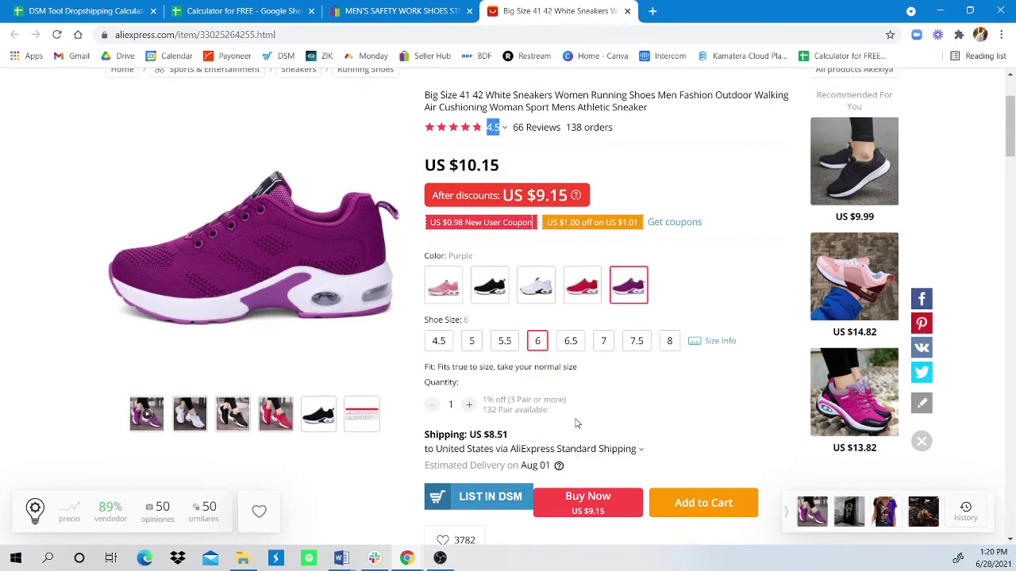
Keep AliExpress Standard Shipping to the United States at US $8.51
{"action": "left_click", "coordinate": [574, 450]}
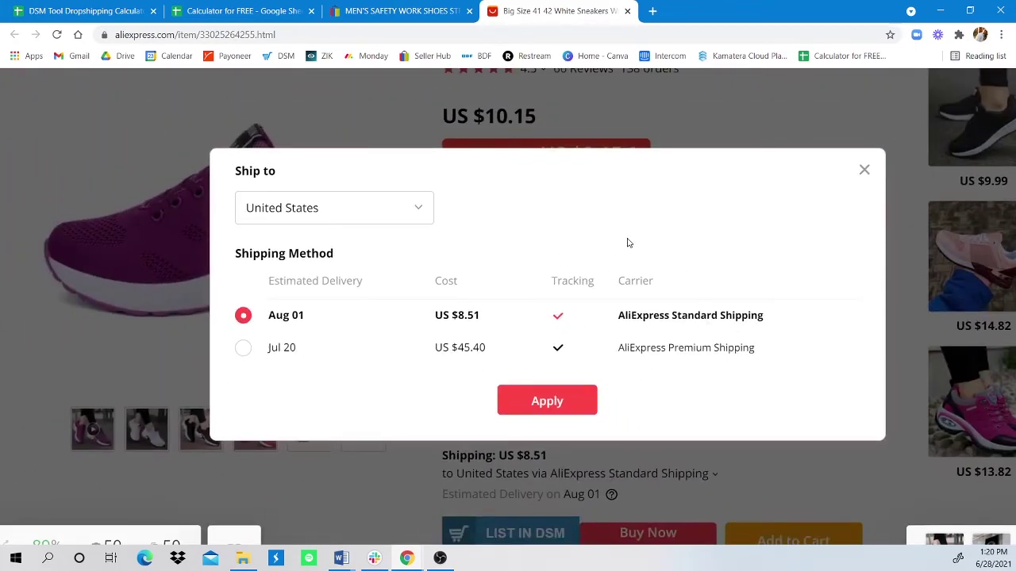
{"action": "left_click", "coordinate": [558, 403]}
{"action": "scroll", "coordinate": [809, 302], "scroll_direction": "up", "scroll_amount": 1}
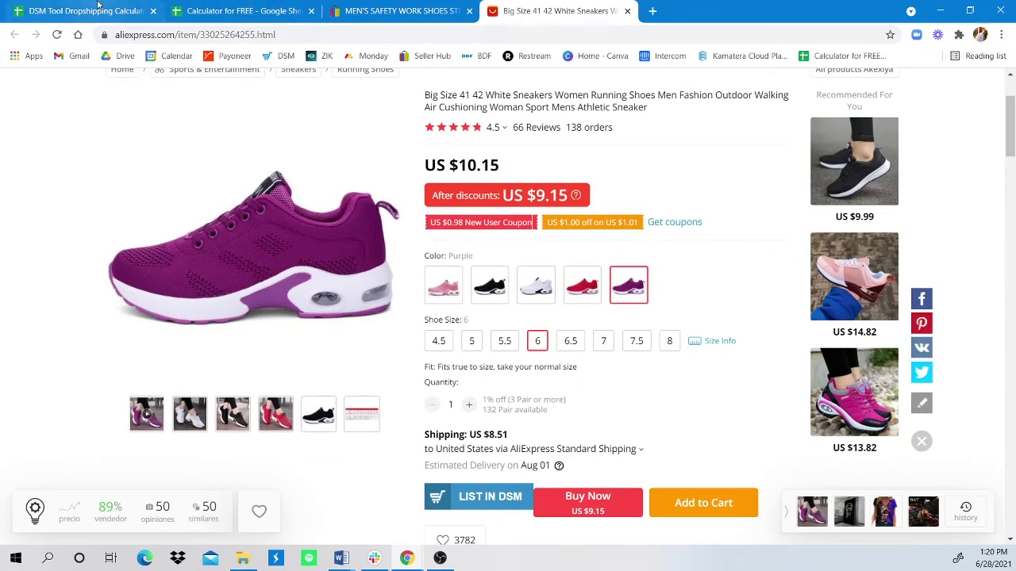
Enter the eBay price 34.14 in D5, checked against the eBay listing
{"action": "left_click", "coordinate": [238, 10]}
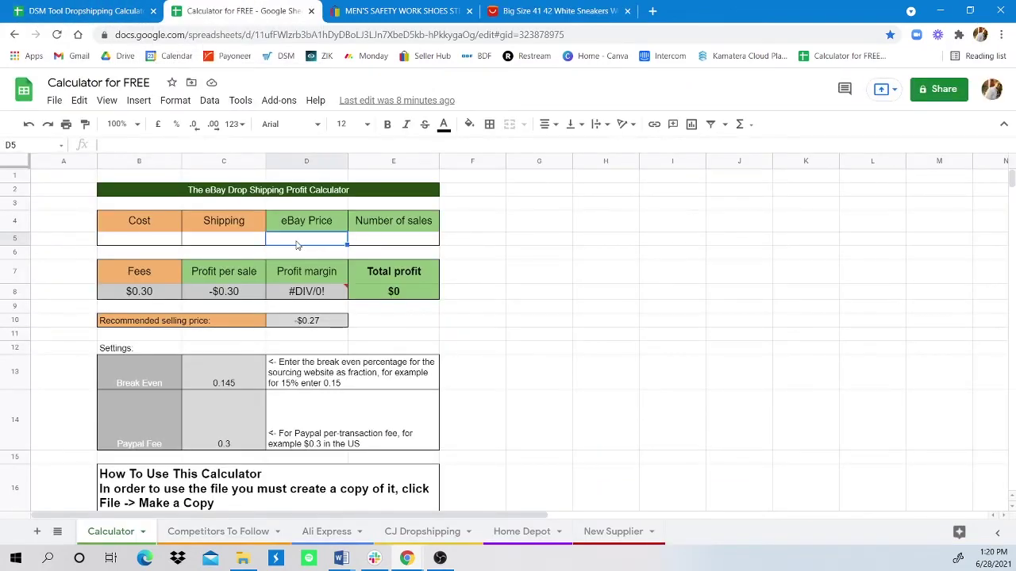
{"action": "left_click", "coordinate": [387, 10]}
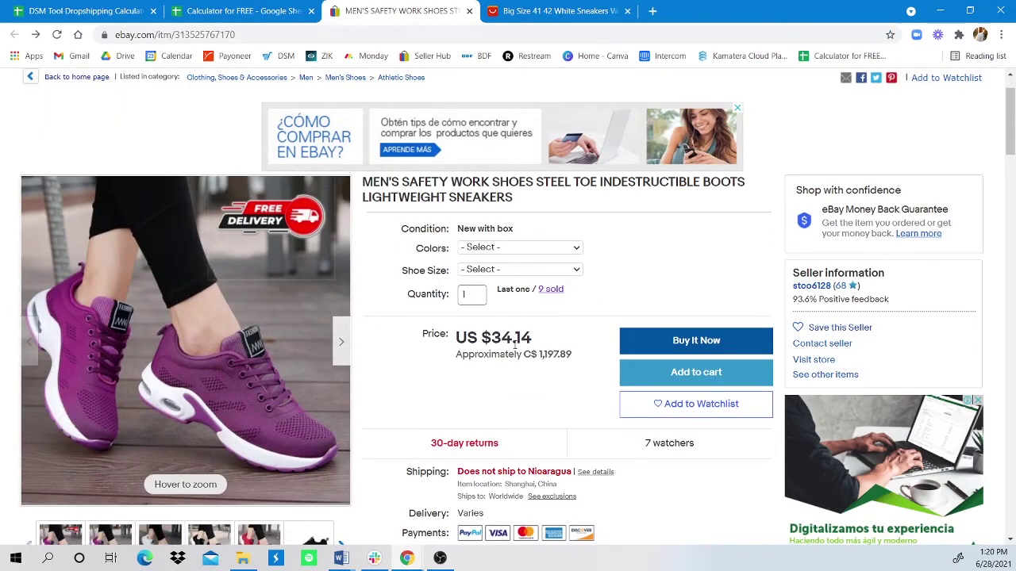
{"action": "left_click", "coordinate": [242, 10]}
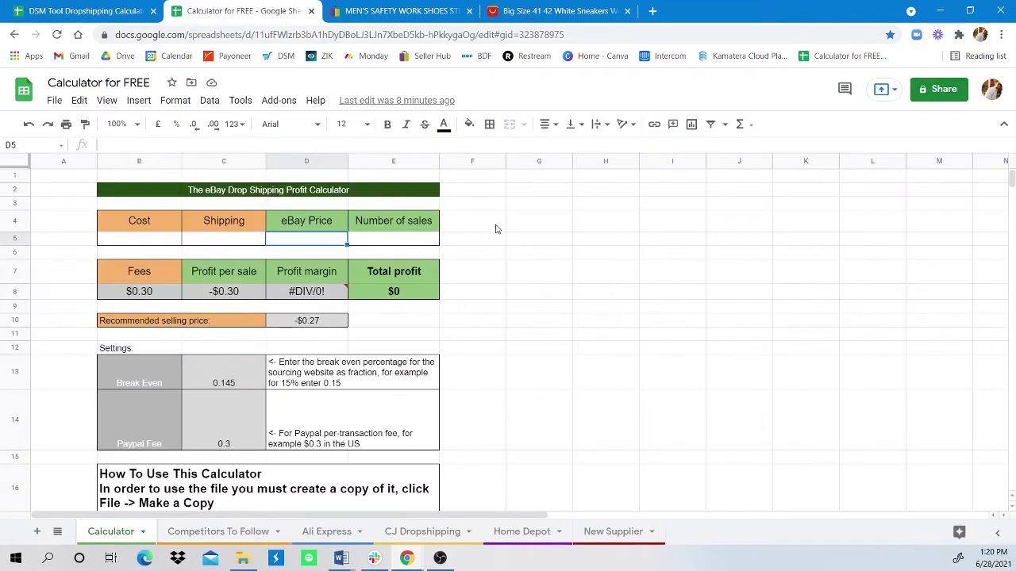
{"action": "type", "text": "34.14"}
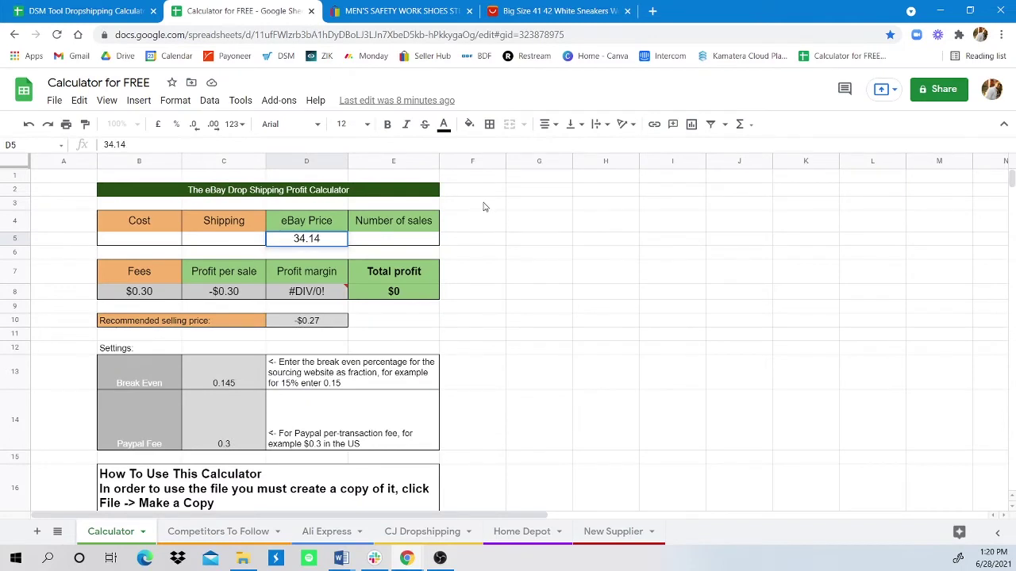
{"action": "left_click", "coordinate": [145, 238]}
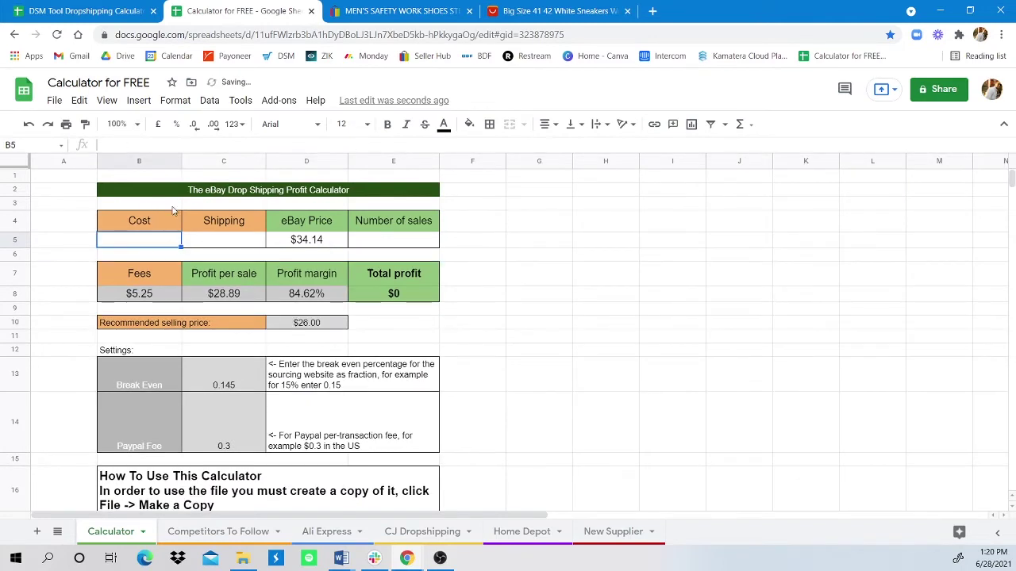
Enter cost 10.15 in B5 and shipping 8.51 in C5 from the AliExpress listing
{"action": "left_click", "coordinate": [529, 11]}
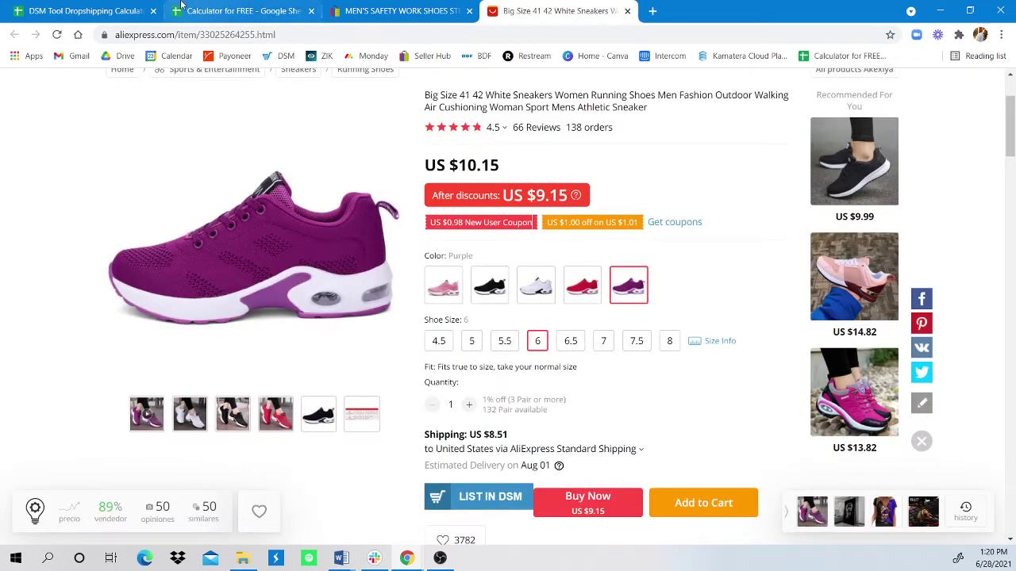
{"action": "left_click", "coordinate": [238, 11]}
{"action": "left_click", "coordinate": [175, 241]}
{"action": "type", "text": "10.15"}
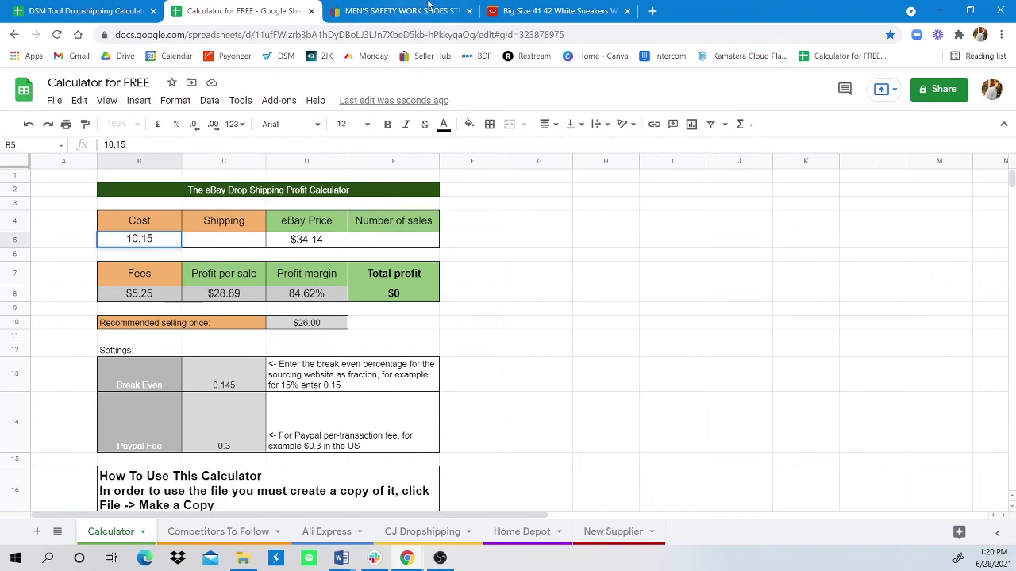
{"action": "left_click", "coordinate": [501, 17]}
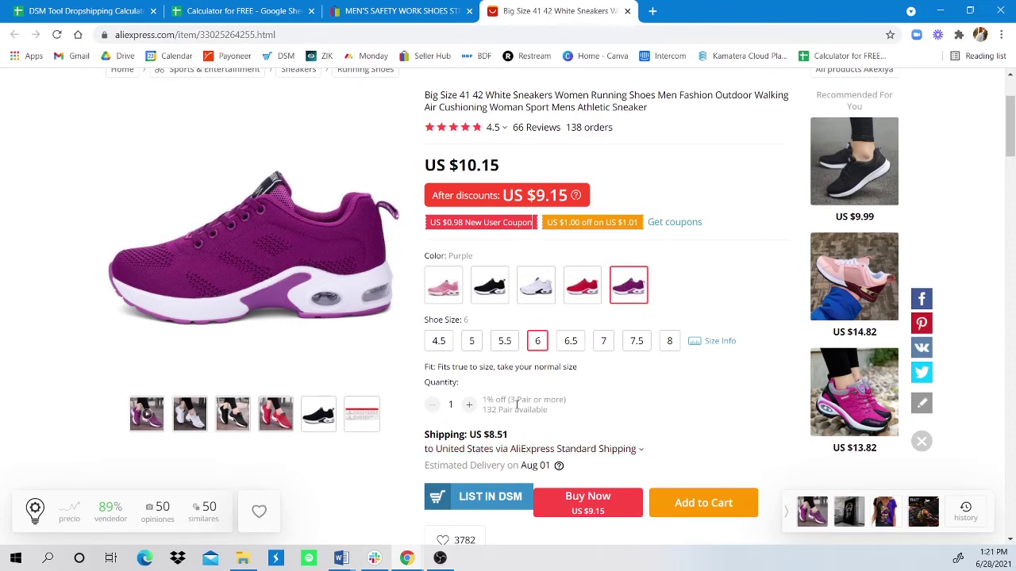
{"action": "left_click", "coordinate": [246, 11]}
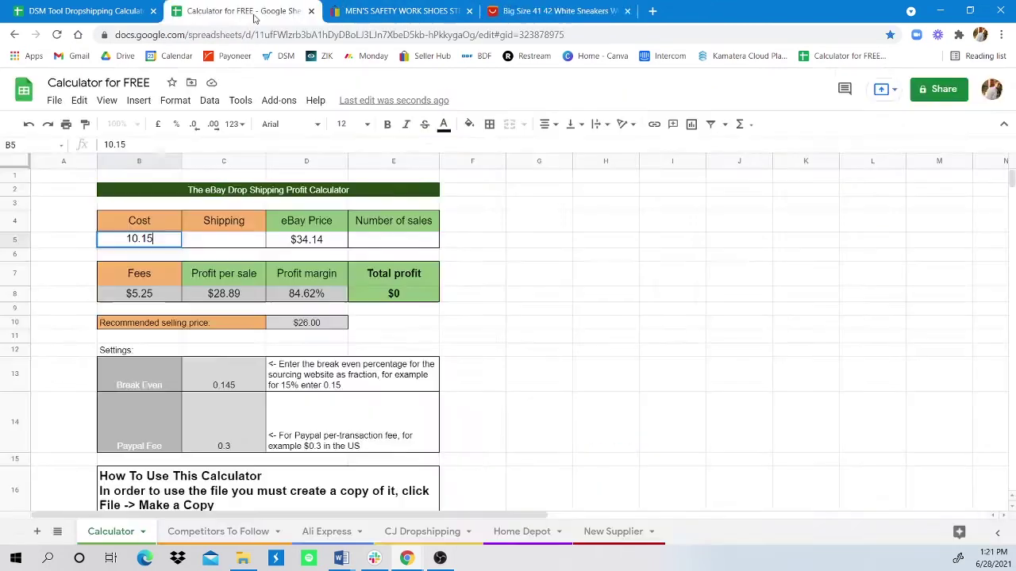
{"action": "left_click", "coordinate": [232, 244]}
{"action": "type", "text": "8.51"}
{"action": "key", "text": "Return"}
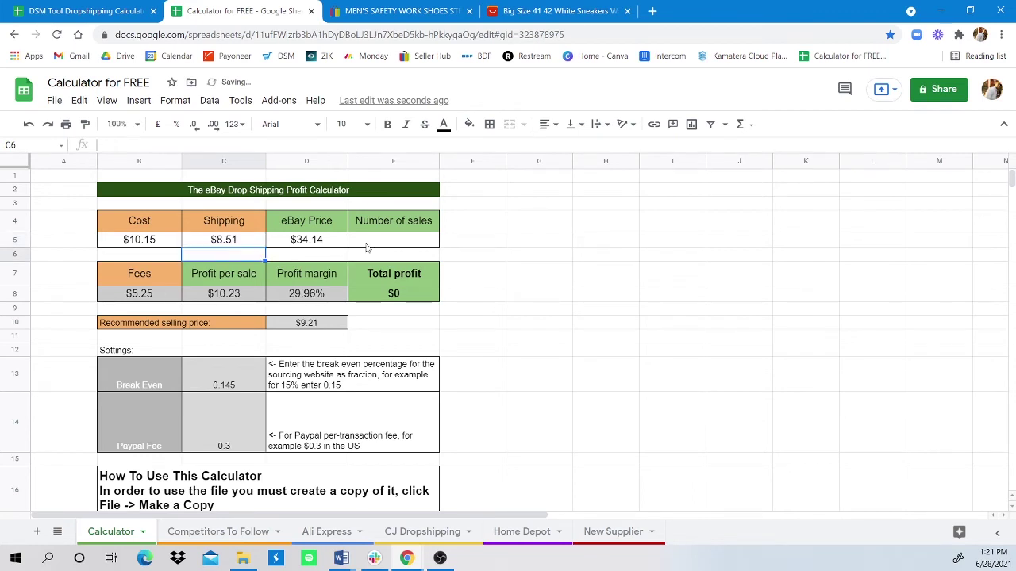
Enter 9 sales in E5, matching the eBay sold count, giving $92 total profit
{"action": "left_click", "coordinate": [369, 245]}
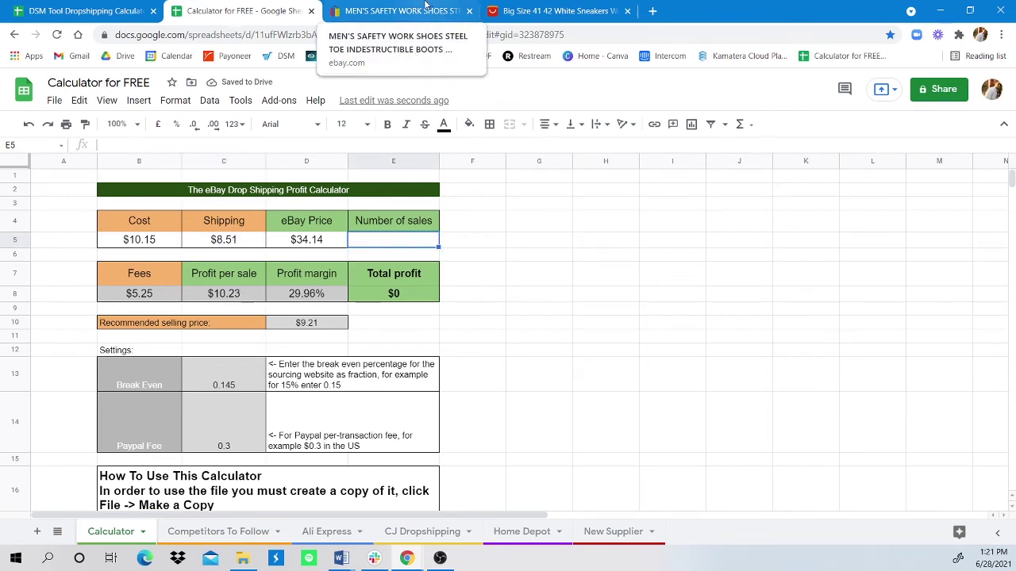
{"action": "type", "text": "9"}
{"action": "left_click", "coordinate": [426, 6]}
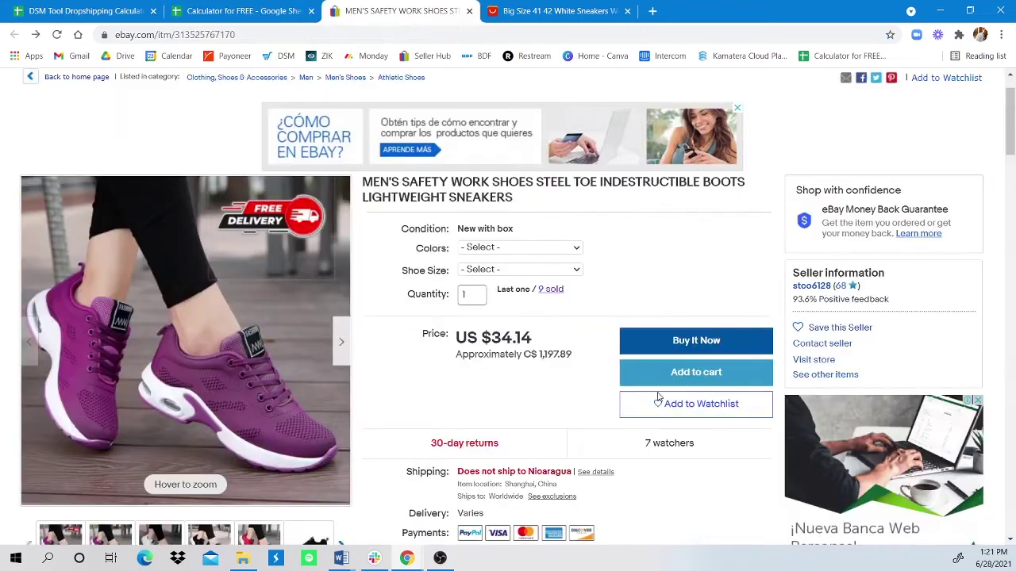
{"action": "left_click", "coordinate": [238, 10]}
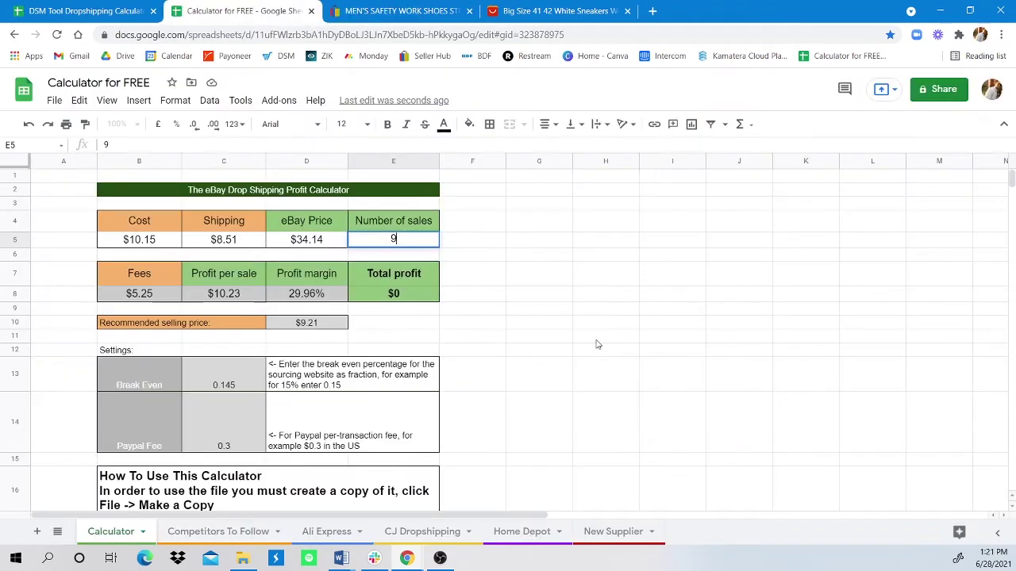
{"action": "key", "text": "Return"}
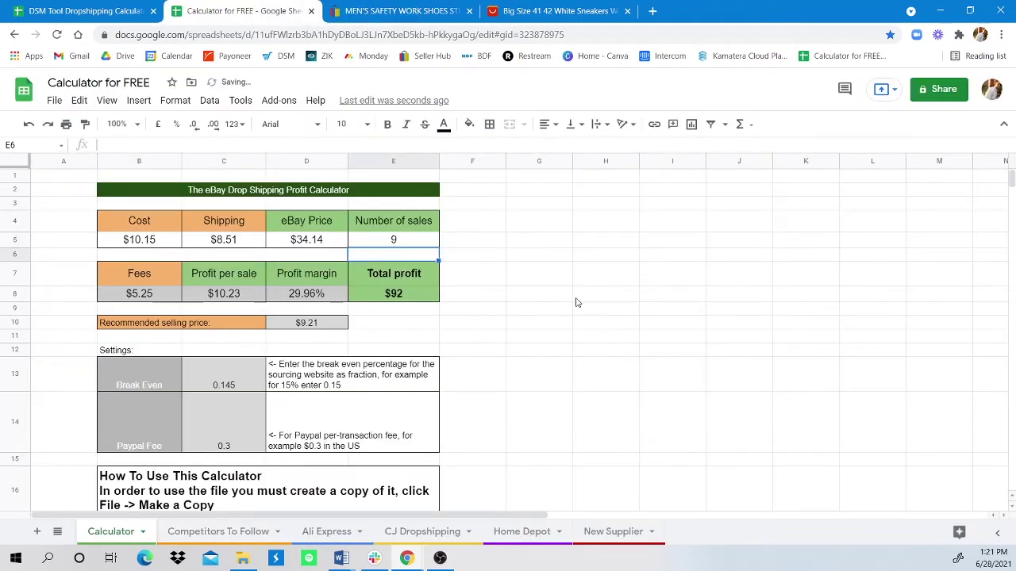
{"action": "mouse_move", "coordinate": [139, 222]}
{"action": "left_mouse_down"}
{"action": "mouse_move", "coordinate": [230, 239]}
{"action": "mouse_move", "coordinate": [381, 243]}
{"action": "left_mouse_up"}
{"action": "left_click", "coordinate": [497, 254]}
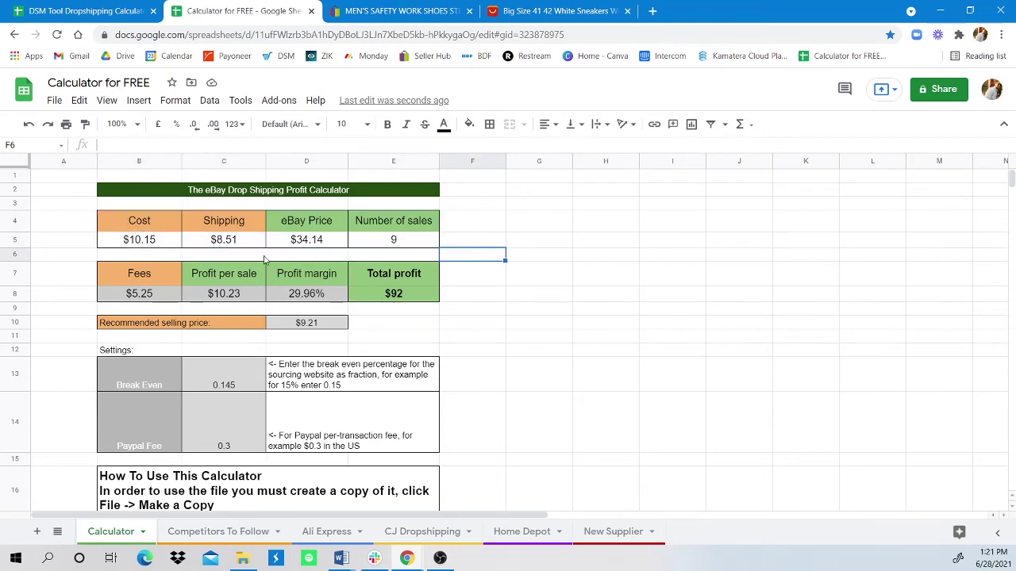
{"action": "left_click_drag", "start_coordinate": [135, 269], "coordinate": [394, 296]}
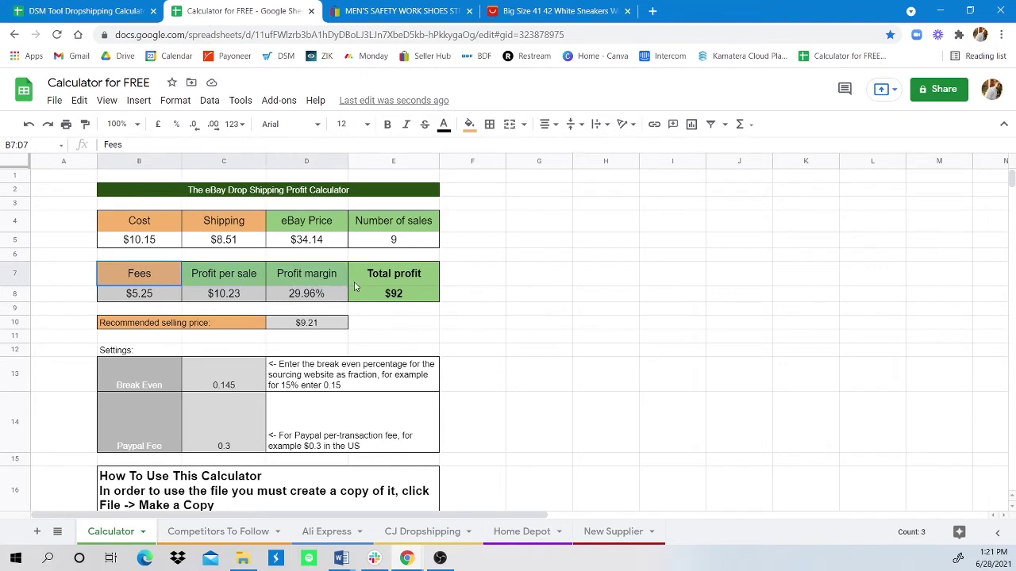
{"action": "left_click", "coordinate": [540, 309]}
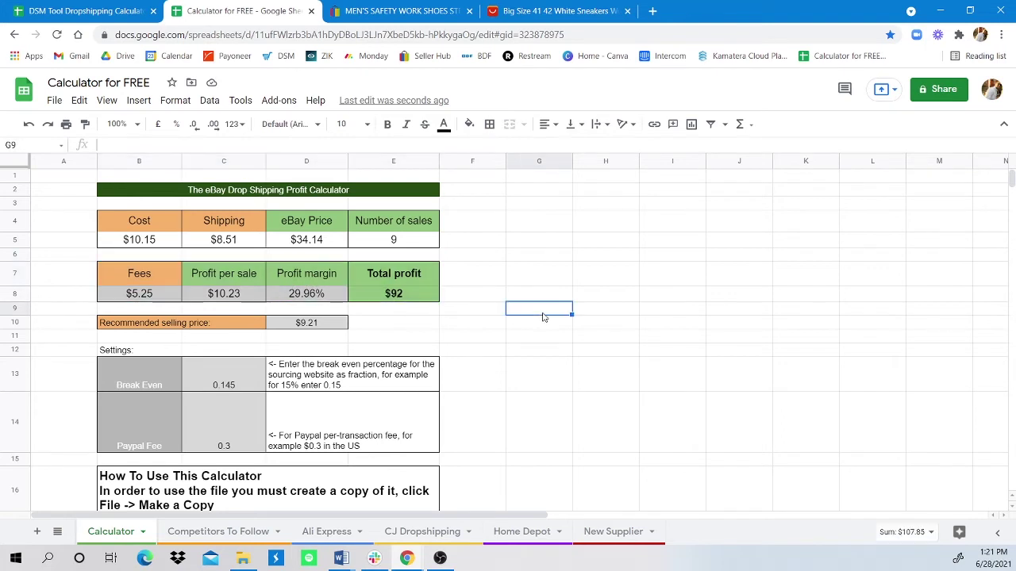
{"action": "left_click", "coordinate": [169, 295]}
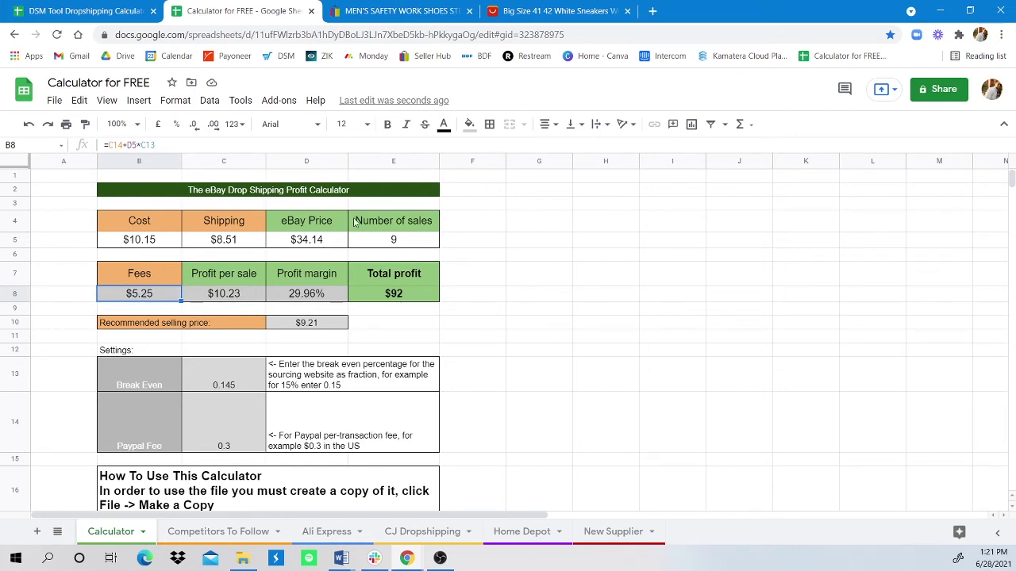
{"action": "left_click", "coordinate": [231, 280]}
{"action": "left_click", "coordinate": [236, 298]}
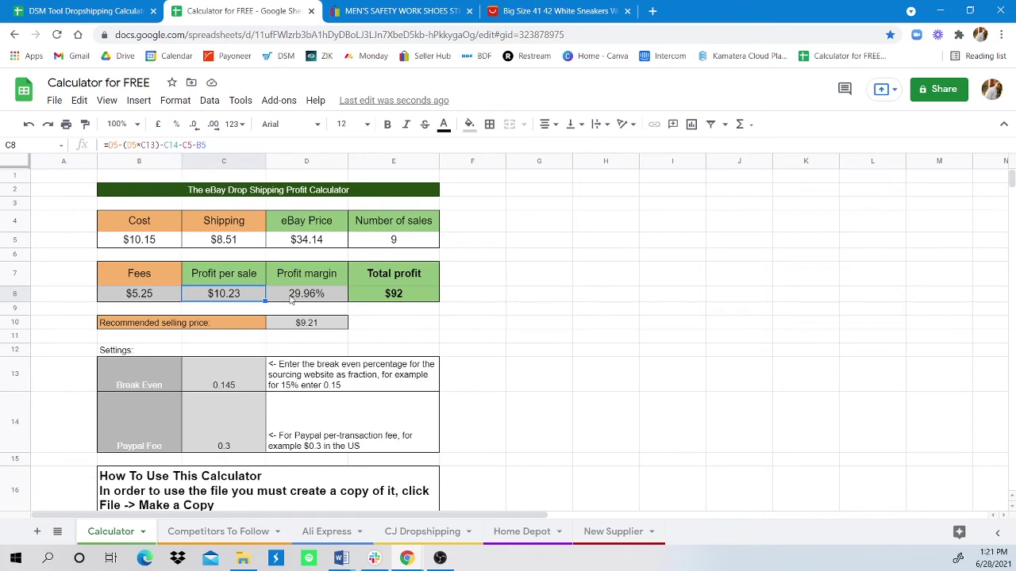
{"action": "left_click", "coordinate": [292, 300]}
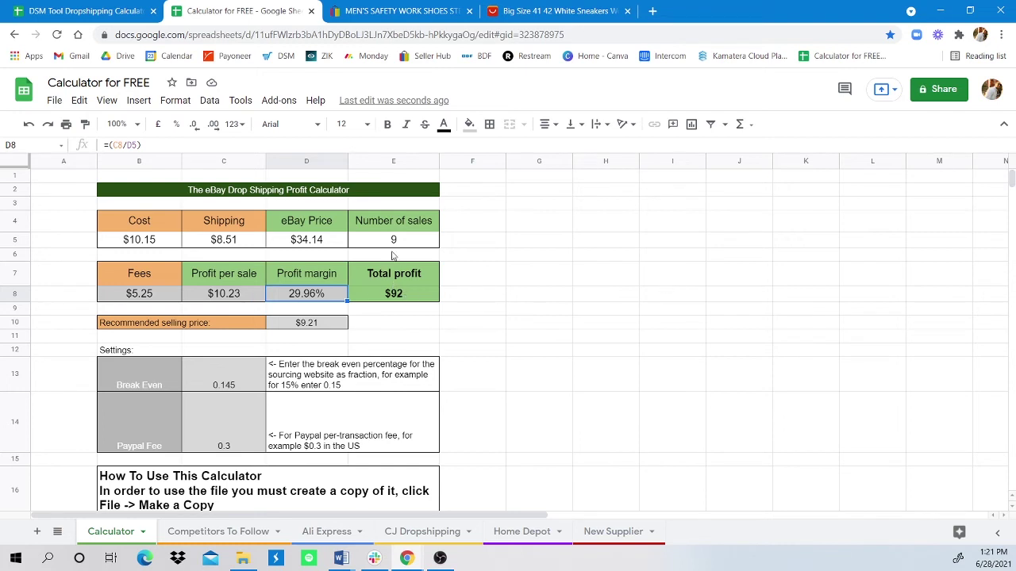
{"action": "left_click", "coordinate": [400, 295]}
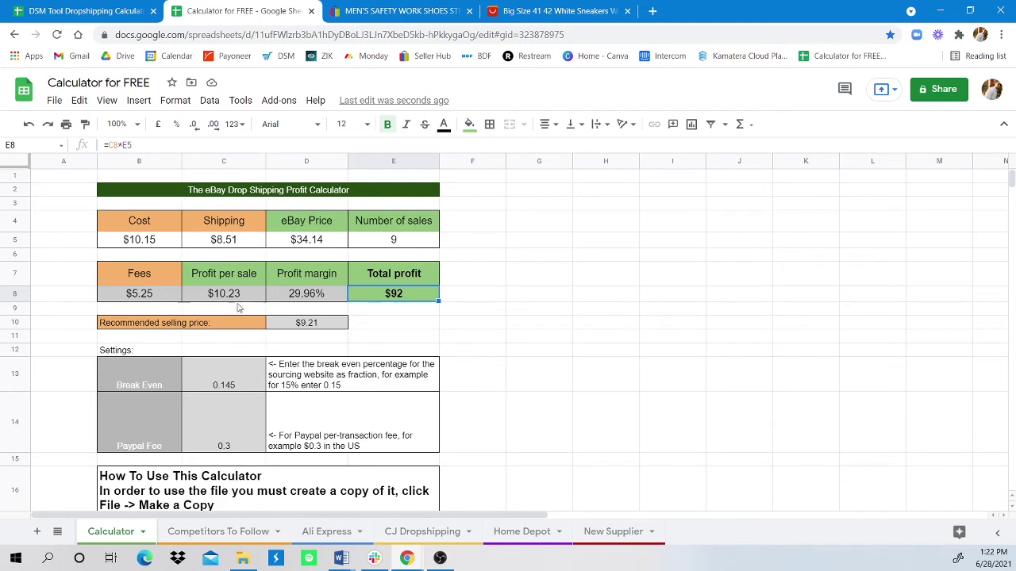
{"action": "left_click", "coordinate": [378, 243]}
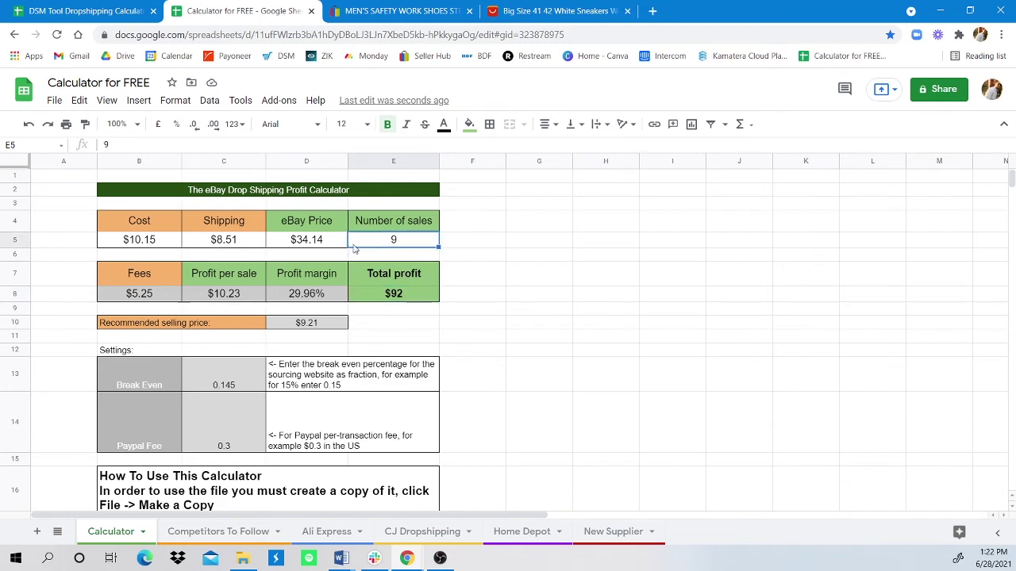
{"action": "left_click", "coordinate": [331, 244]}
{"action": "left_click", "coordinate": [240, 245]}
{"action": "left_click", "coordinate": [170, 239]}
{"action": "left_click", "coordinate": [510, 243]}
{"action": "left_click", "coordinate": [221, 328]}
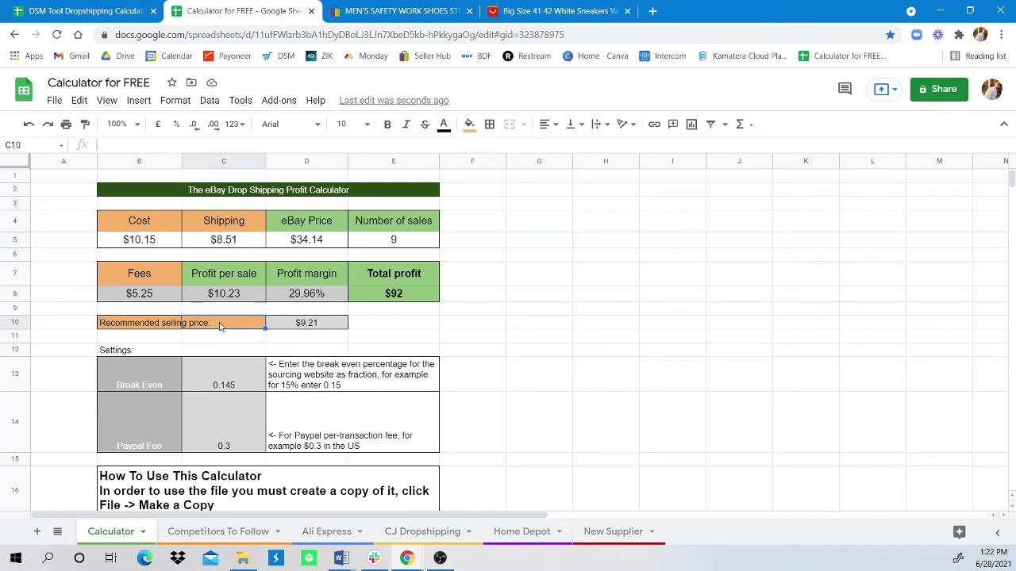
{"action": "left_click", "coordinate": [312, 333]}
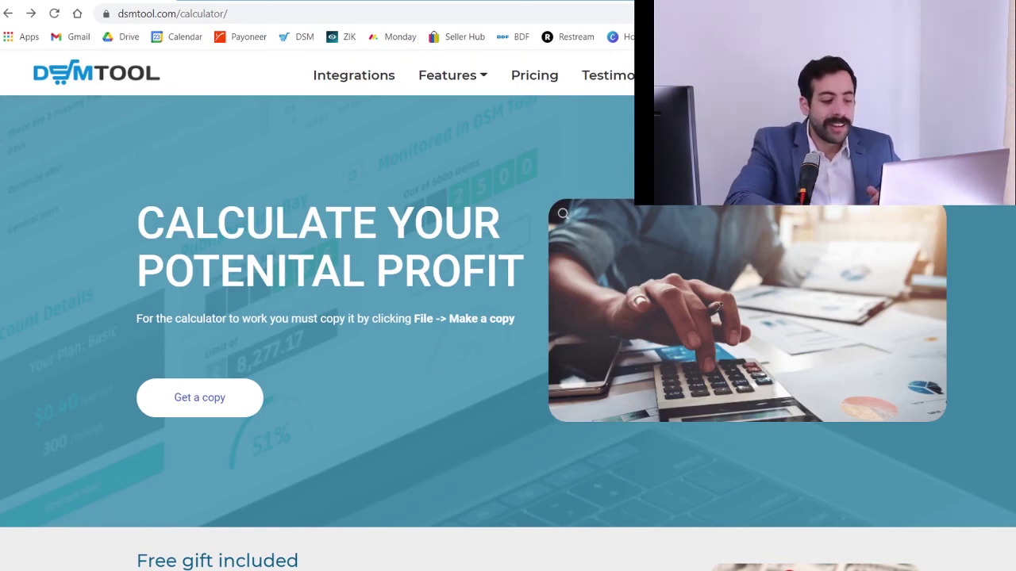
Scroll the dsmtool.com calculator page down to the DSM Tool description and free sign-up offer
{"action": "scroll", "coordinate": [563, 213], "scroll_direction": "down", "scroll_amount": 3}
{"action": "scroll", "coordinate": [563, 213], "scroll_direction": "down", "scroll_amount": 3}
{"action": "scroll", "coordinate": [563, 213], "scroll_direction": "down", "scroll_amount": 2}
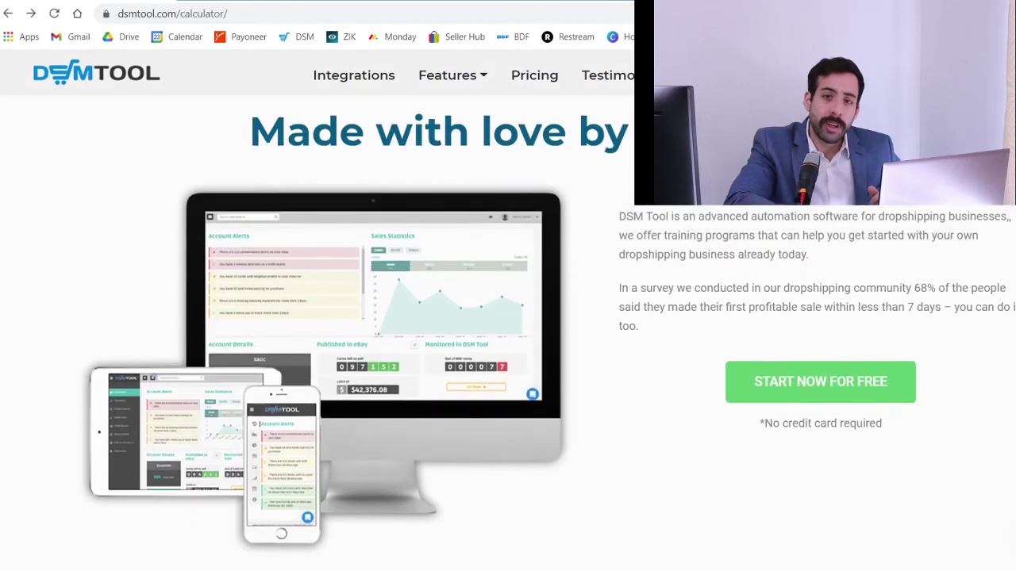